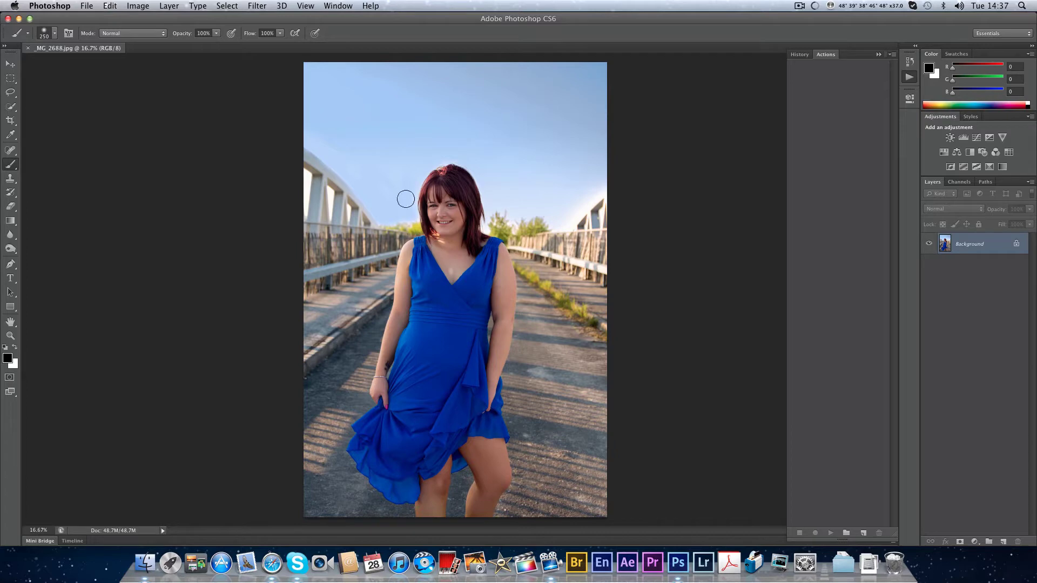
Hide the Actions panel from the Window menu, then show it again
{"action": "left_click", "coordinate": [312, 9]}
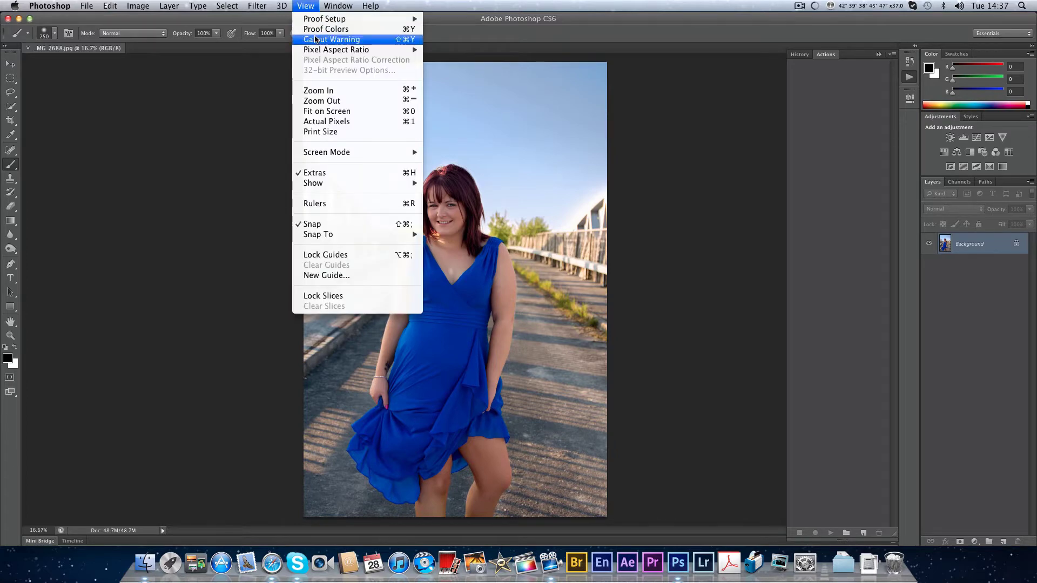
{"action": "mouse_move", "coordinate": [346, 7]}
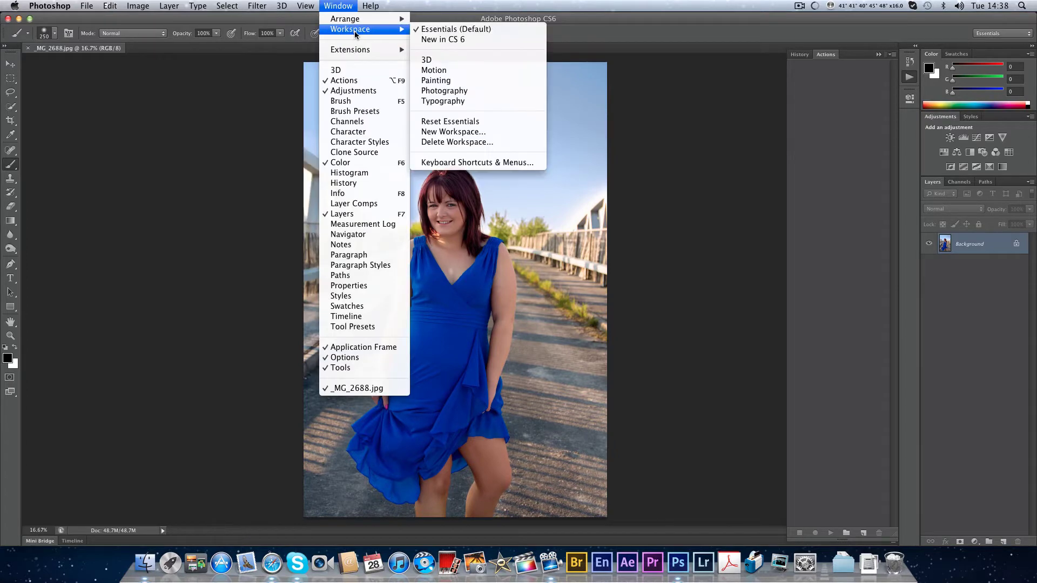
{"action": "left_click", "coordinate": [356, 82]}
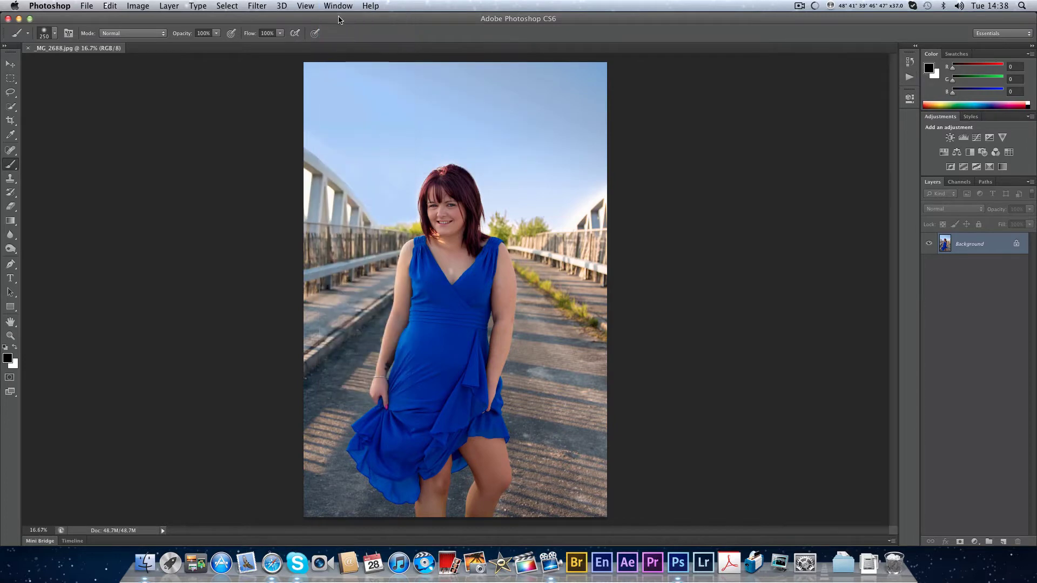
{"action": "left_click", "coordinate": [330, 8]}
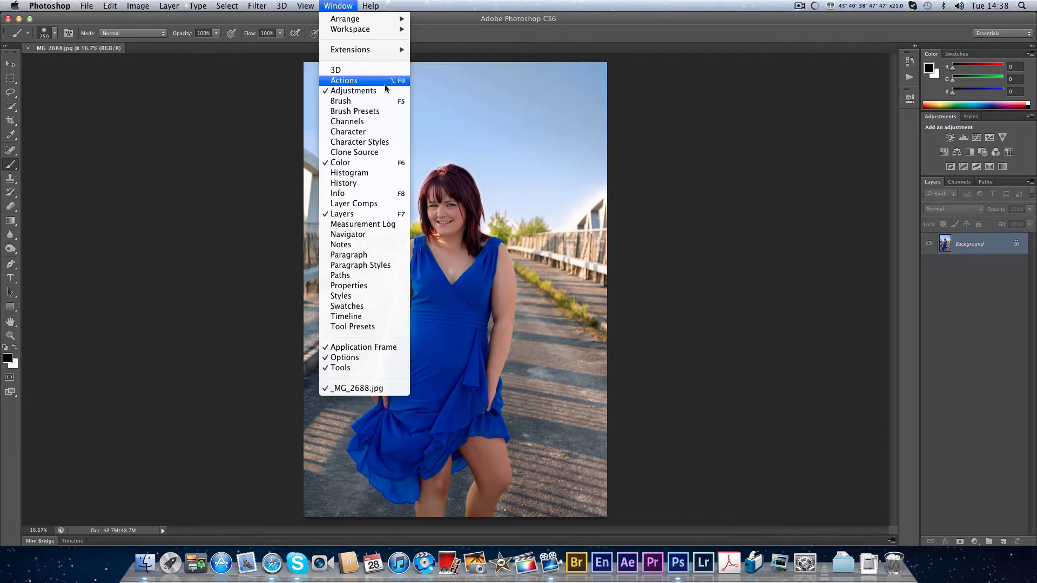
{"action": "left_click", "coordinate": [365, 81]}
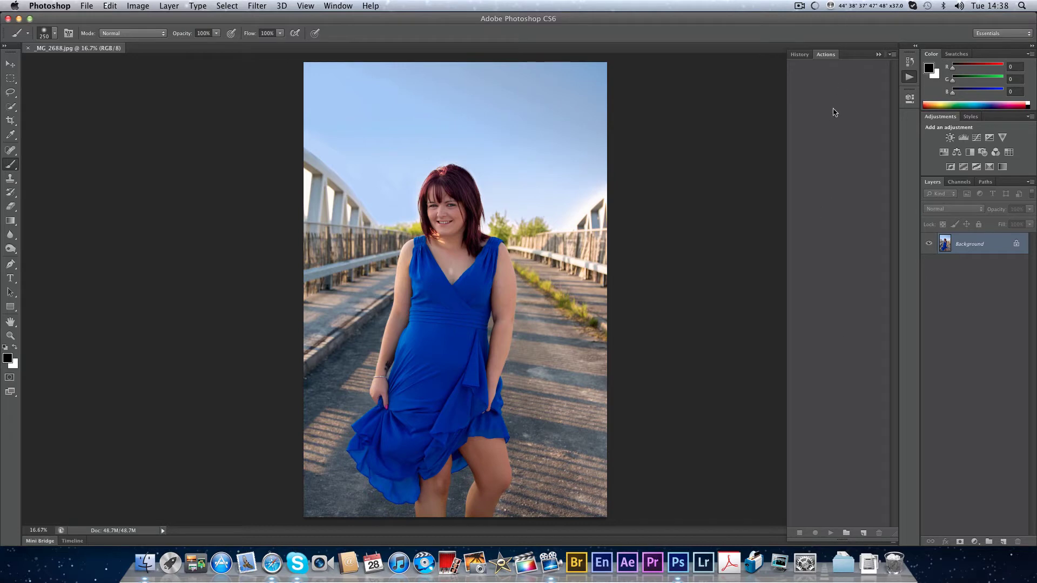
Load the Default Actions set, then clear all actions from the panel
{"action": "left_click", "coordinate": [892, 56]}
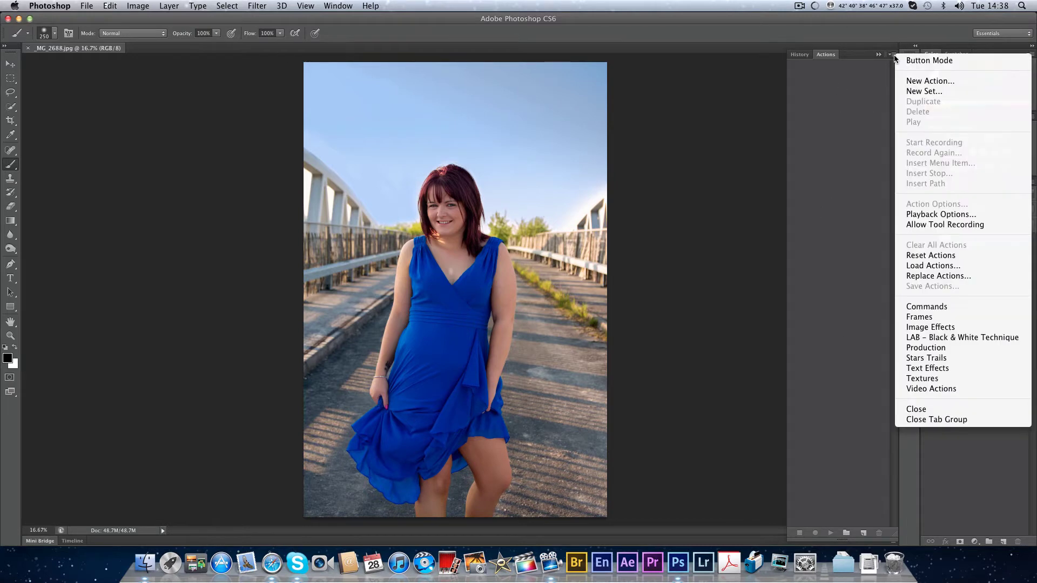
{"action": "left_click", "coordinate": [934, 255]}
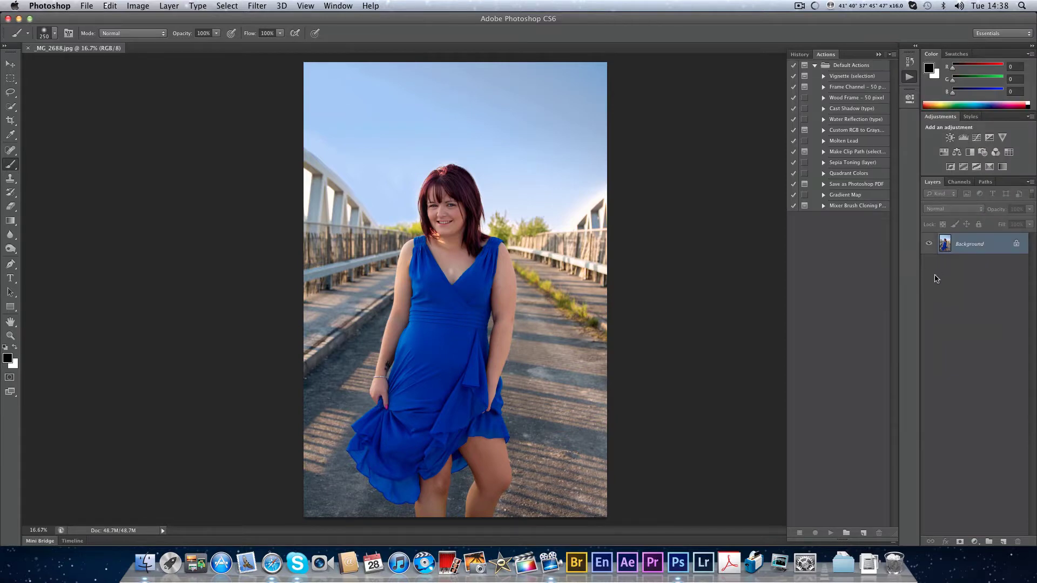
{"action": "left_click", "coordinate": [892, 55]}
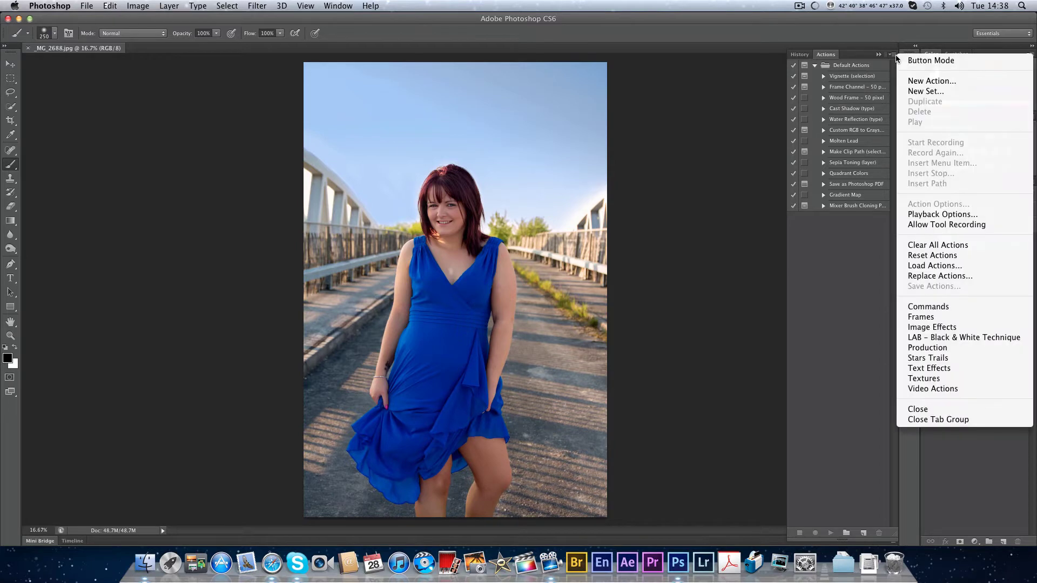
{"action": "left_click", "coordinate": [936, 244]}
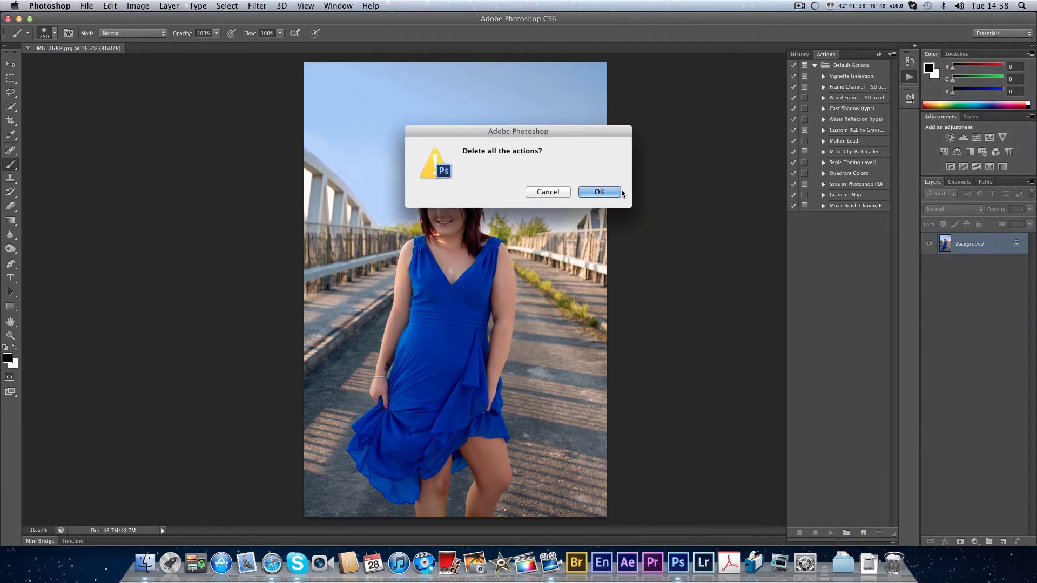
{"action": "left_click", "coordinate": [599, 192]}
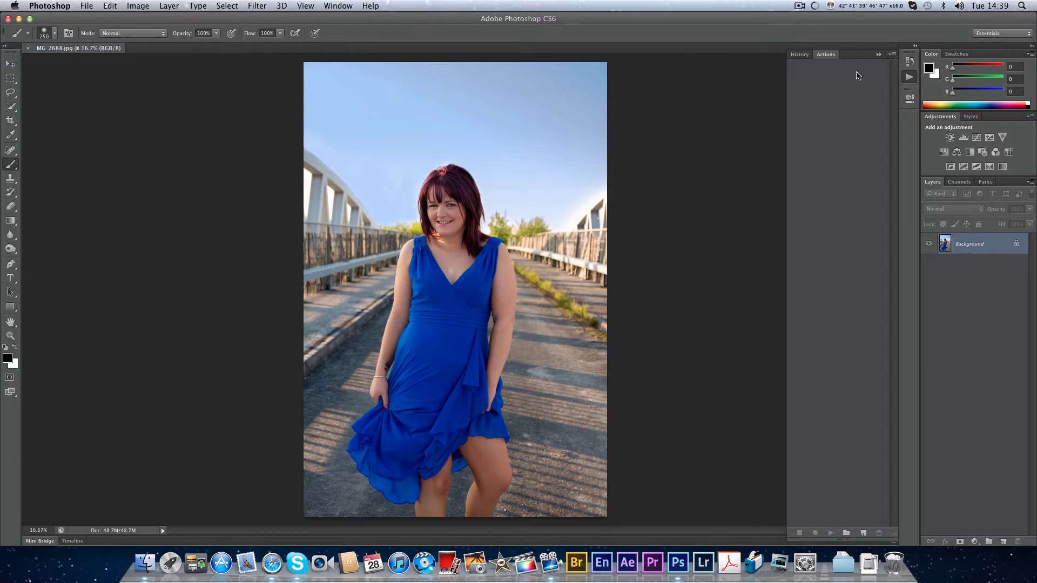
Start a new action from the Actions panel menu, then cancel it
{"action": "left_click", "coordinate": [892, 56]}
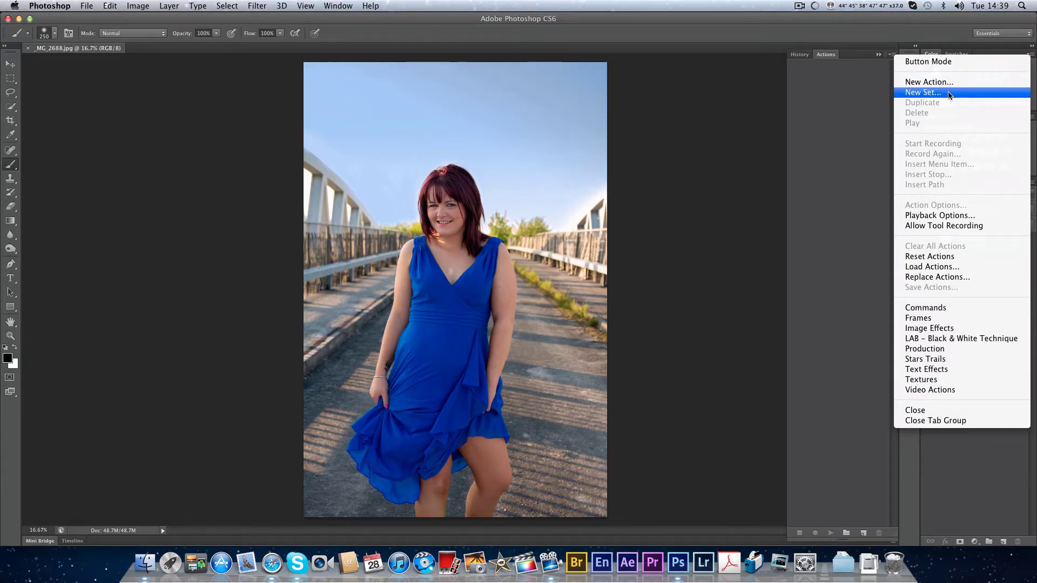
{"action": "left_click", "coordinate": [948, 84]}
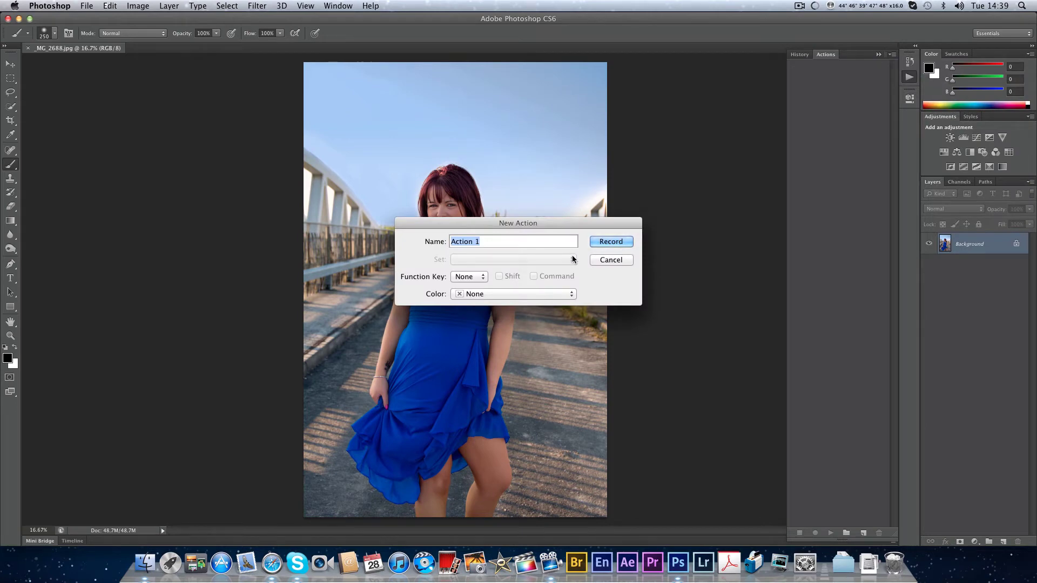
{"action": "left_click", "coordinate": [603, 261]}
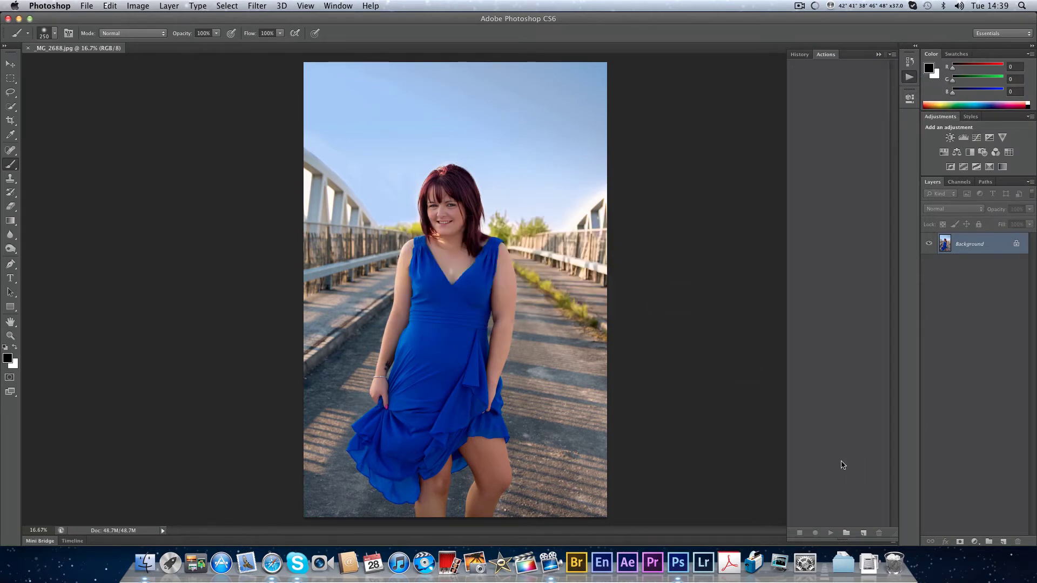
Create an action set named JJBPHOTOGRAPHY and begin a new action inside it
{"action": "left_click", "coordinate": [845, 533]}
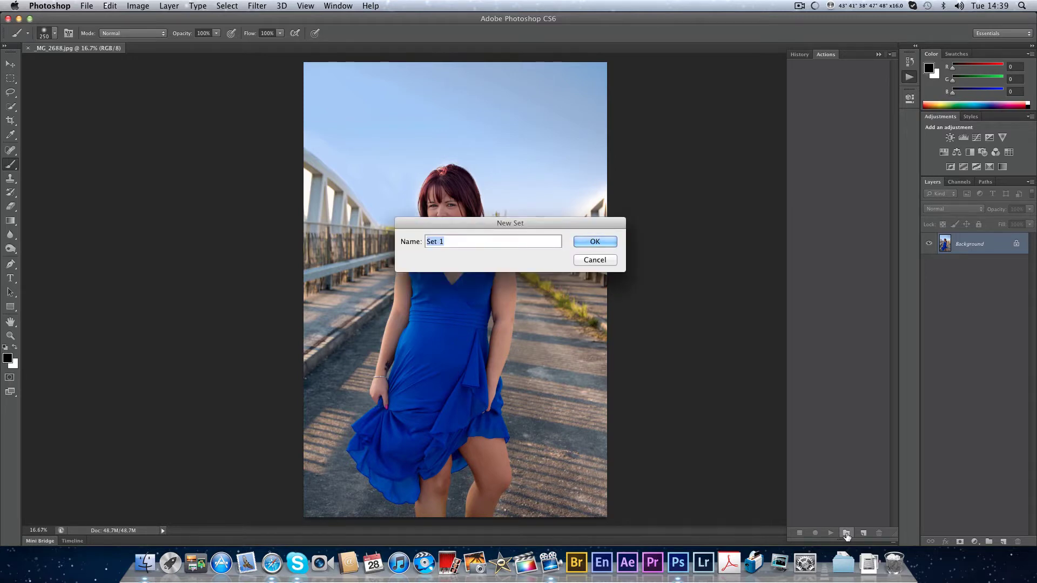
{"action": "type", "text": "JJBPHOTOGRAPHY"}
{"action": "left_click", "coordinate": [595, 242]}
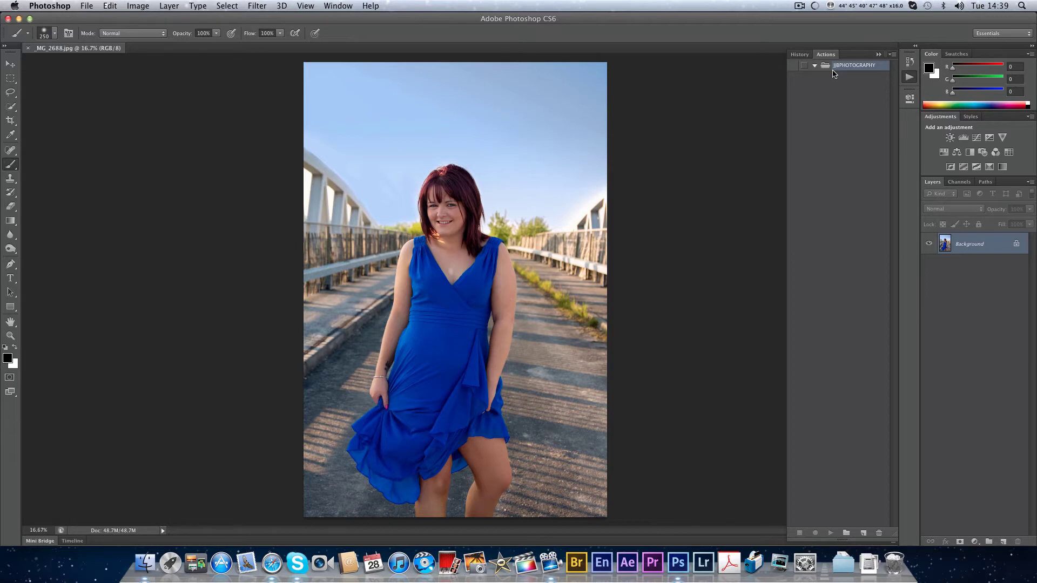
{"action": "left_click", "coordinate": [864, 534]}
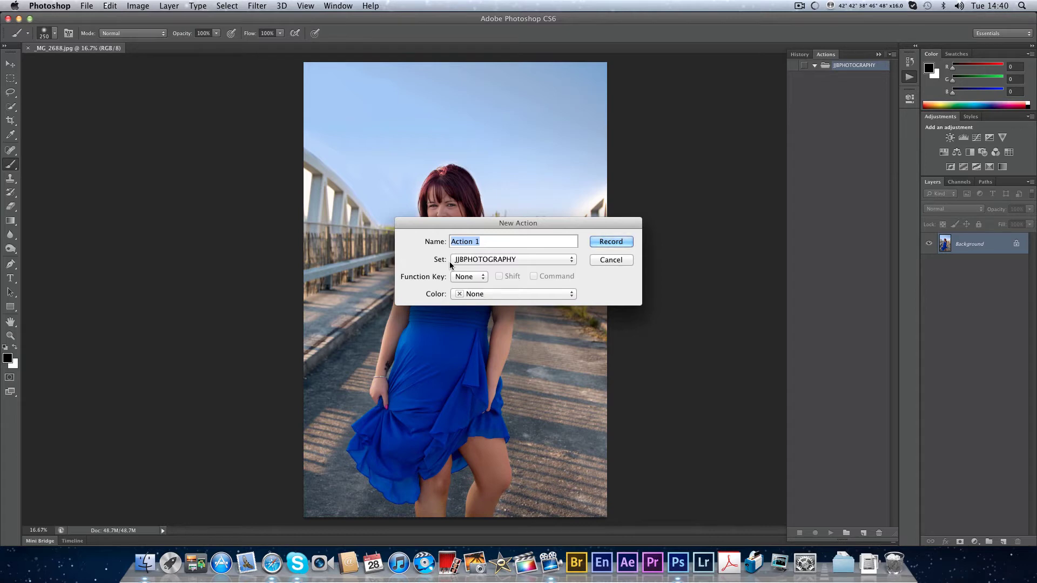
Restart the new action, name it COLOR BOOST, set its colour to Red, and start recording
{"action": "left_click", "coordinate": [611, 260]}
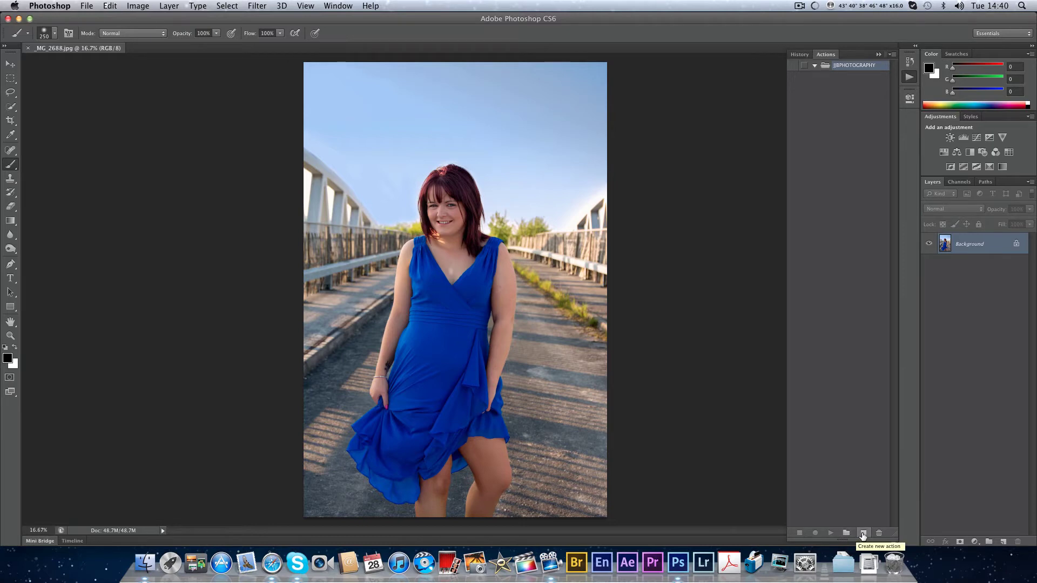
{"action": "left_click", "coordinate": [863, 534]}
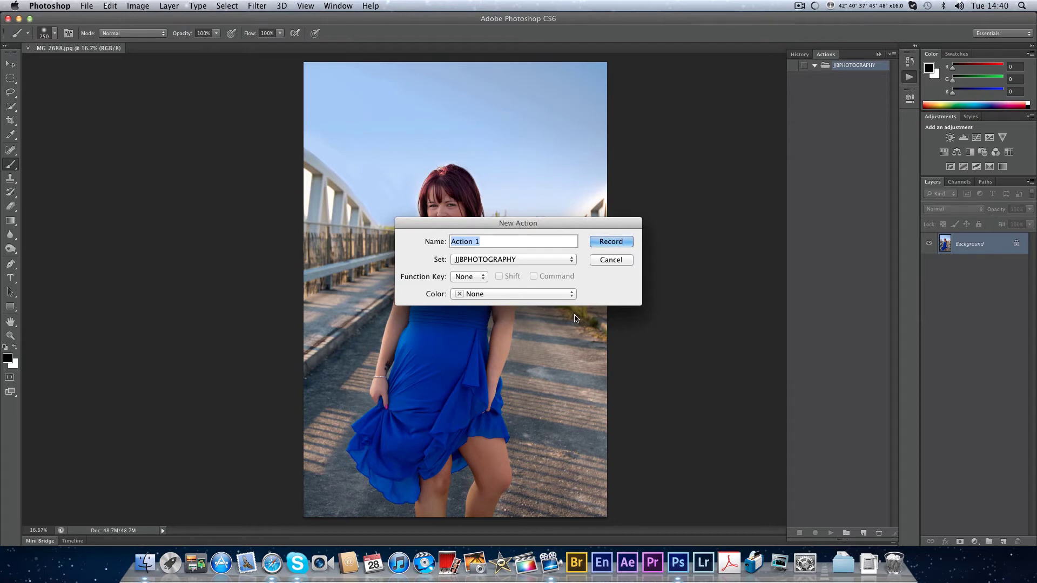
{"action": "type", "text": "COLOR BOOST"}
{"action": "left_click", "coordinate": [478, 294]}
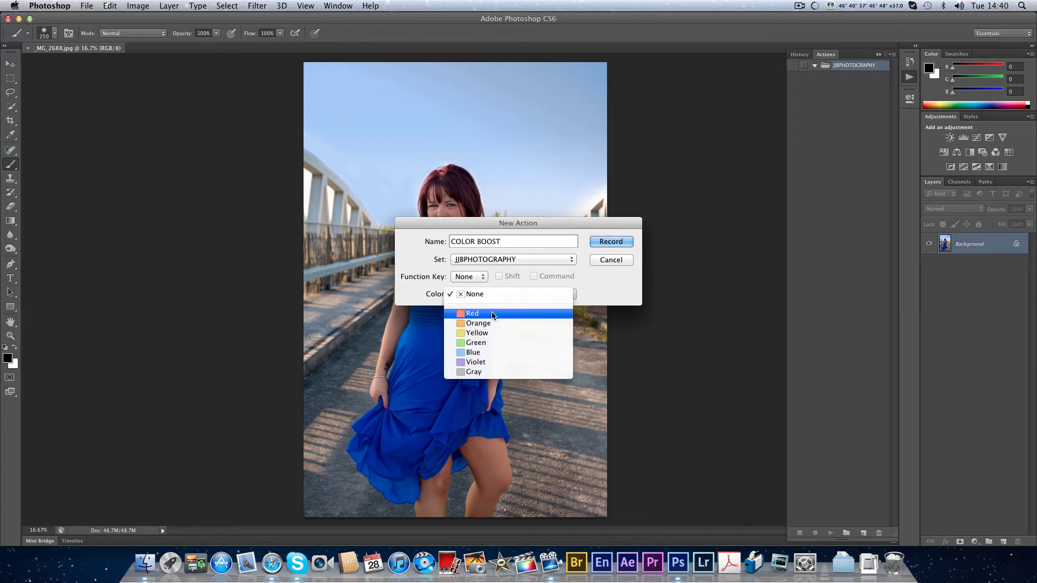
{"action": "left_click", "coordinate": [491, 316]}
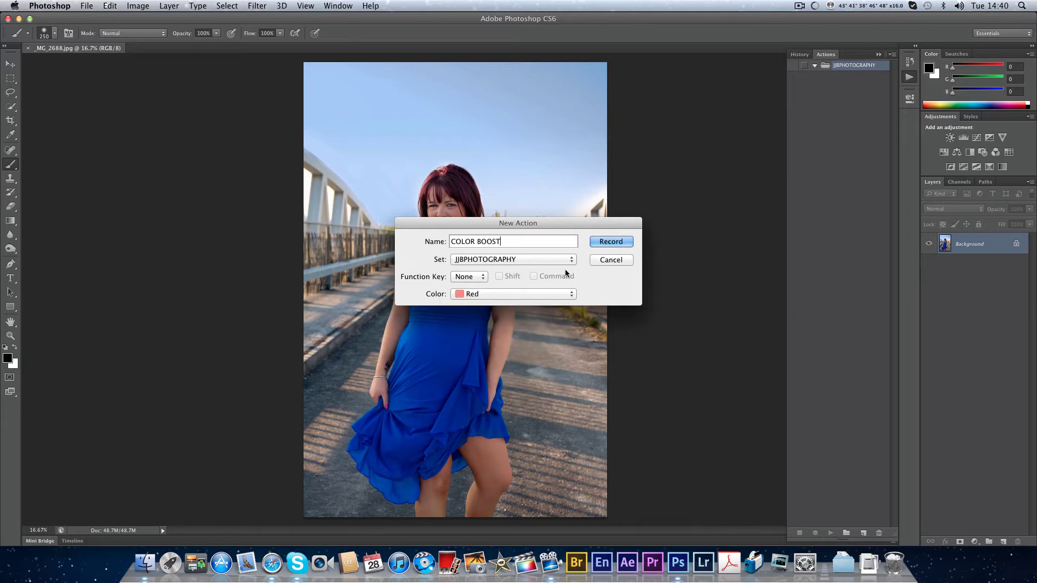
{"action": "left_click", "coordinate": [617, 241]}
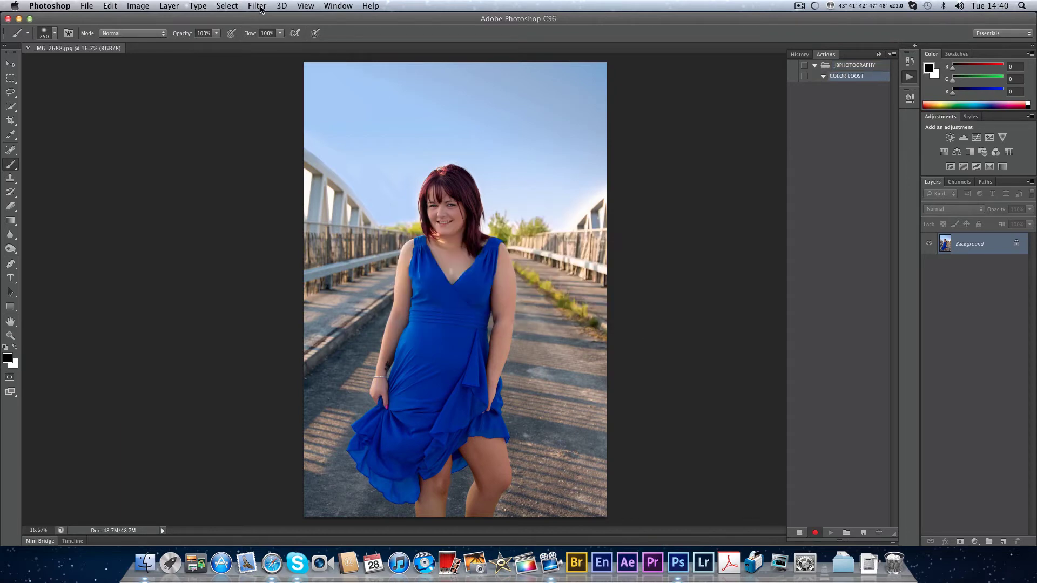
Apply Color Efex Pro 4 Brilliance/Warmth at 9% saturation, then stop recording
{"action": "left_click", "coordinate": [257, 6]}
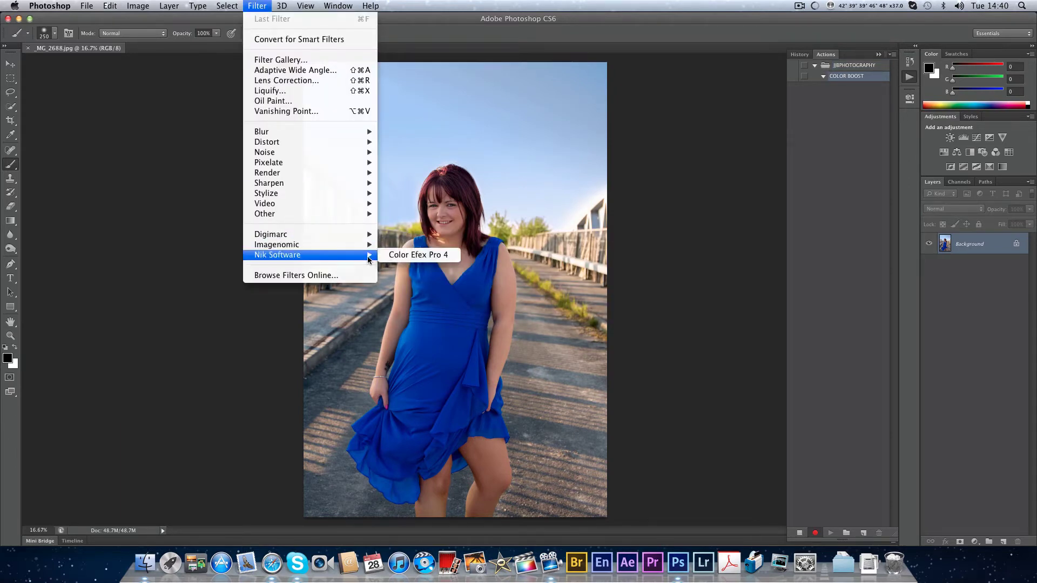
{"action": "left_click", "coordinate": [426, 255]}
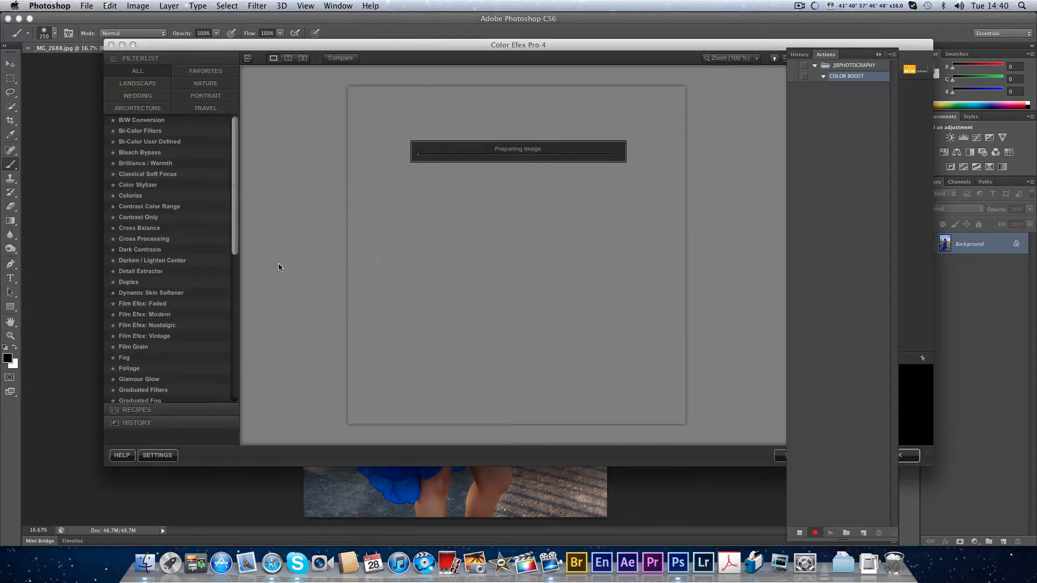
{"action": "left_click", "coordinate": [146, 163]}
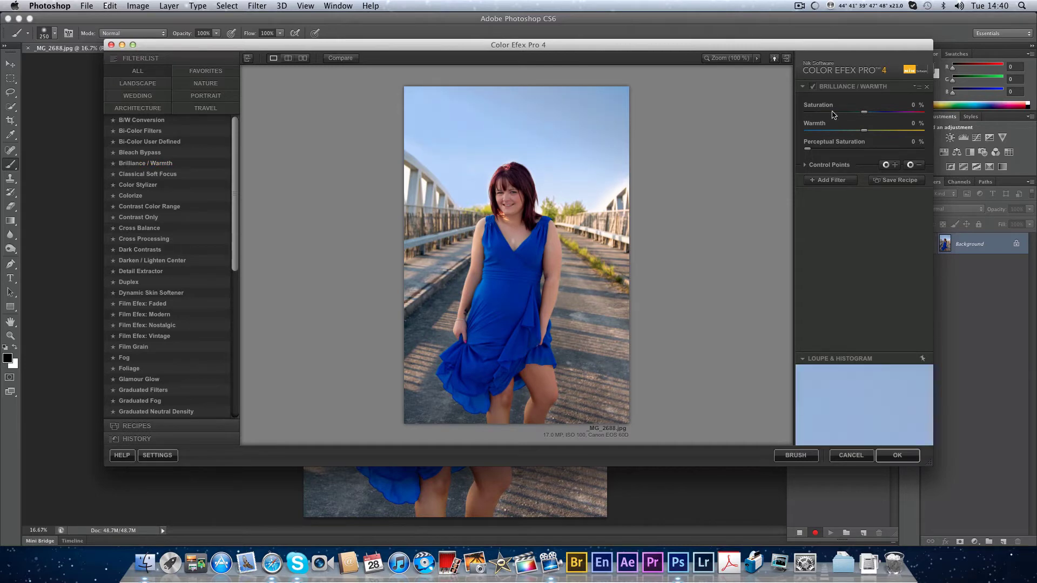
{"action": "left_click_drag", "start_coordinate": [864, 112], "coordinate": [870, 131]}
{"action": "left_click", "coordinate": [888, 455]}
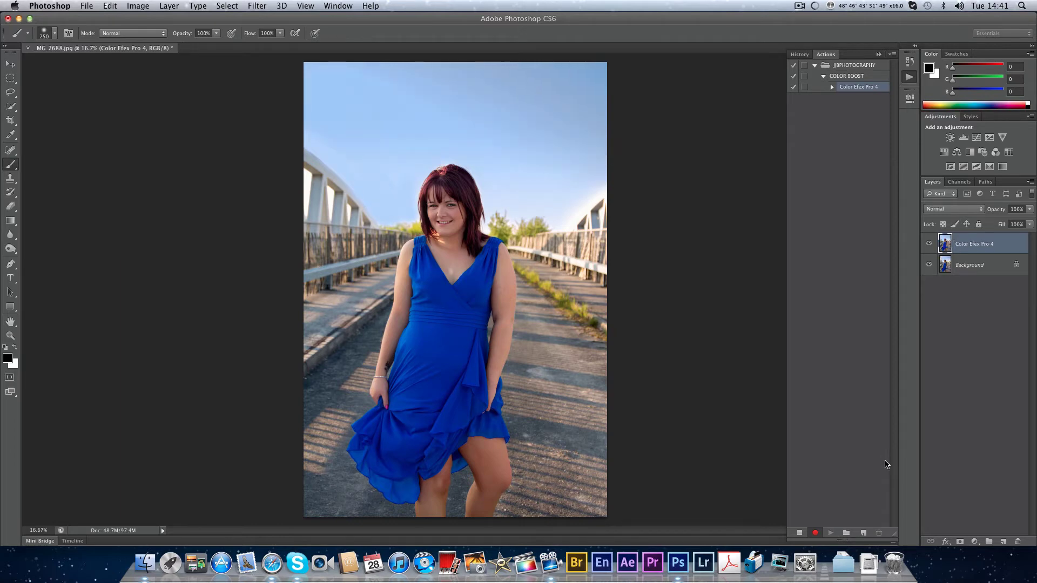
{"action": "left_click", "coordinate": [800, 533]}
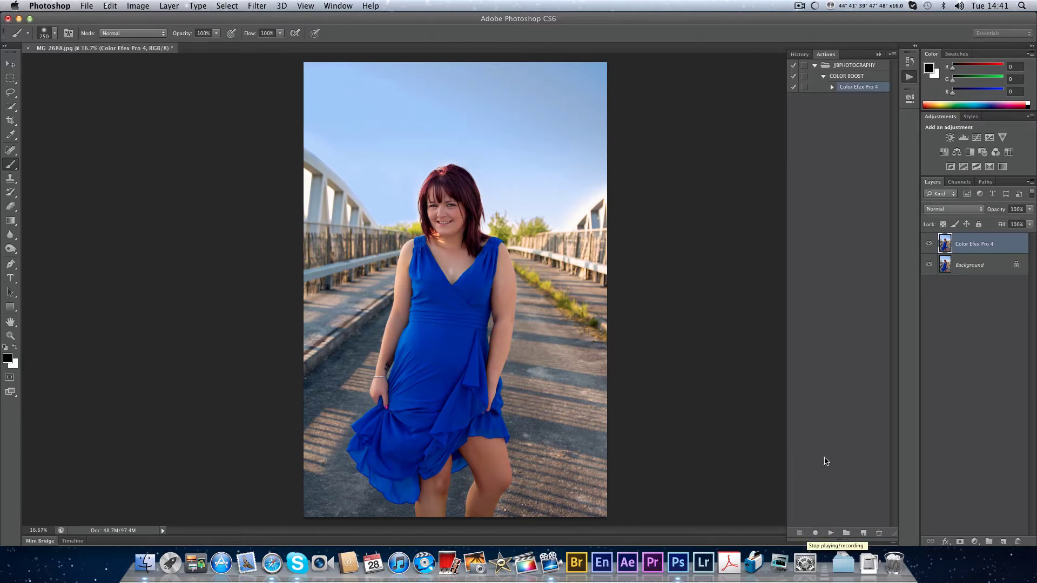
Undo the filter layer, switch the Actions panel to Button Mode, and play COLOR BOOST
{"action": "key", "text": "super+e"}
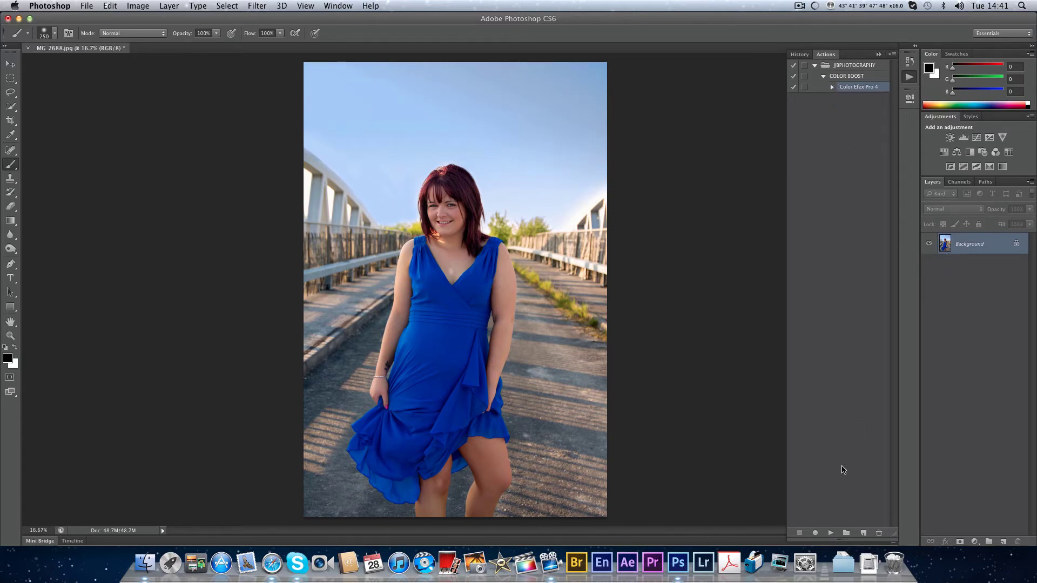
{"action": "left_click", "coordinate": [838, 76]}
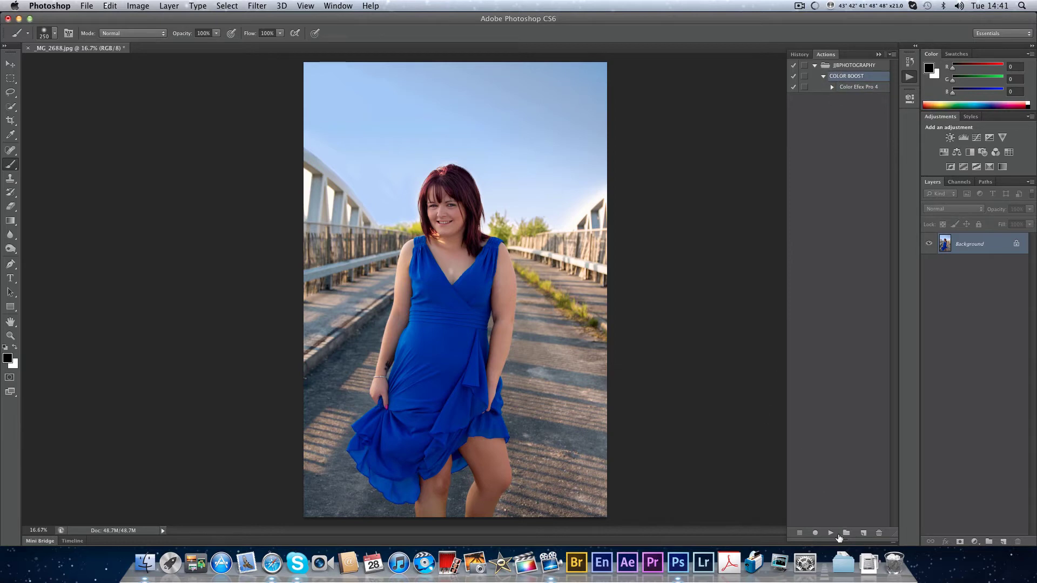
{"action": "left_click", "coordinate": [839, 152]}
{"action": "left_click", "coordinate": [892, 55]}
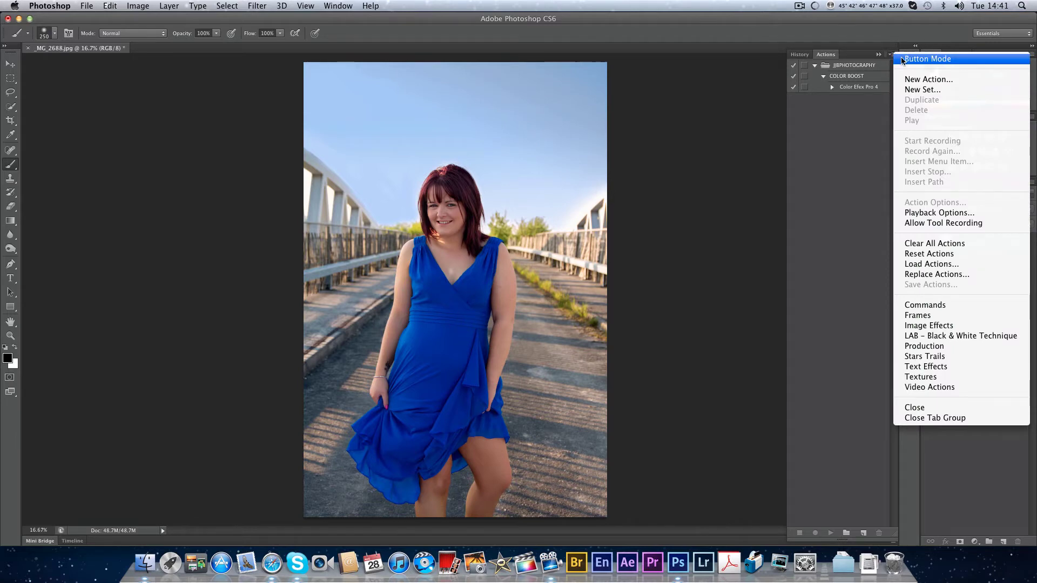
{"action": "left_click", "coordinate": [900, 60]}
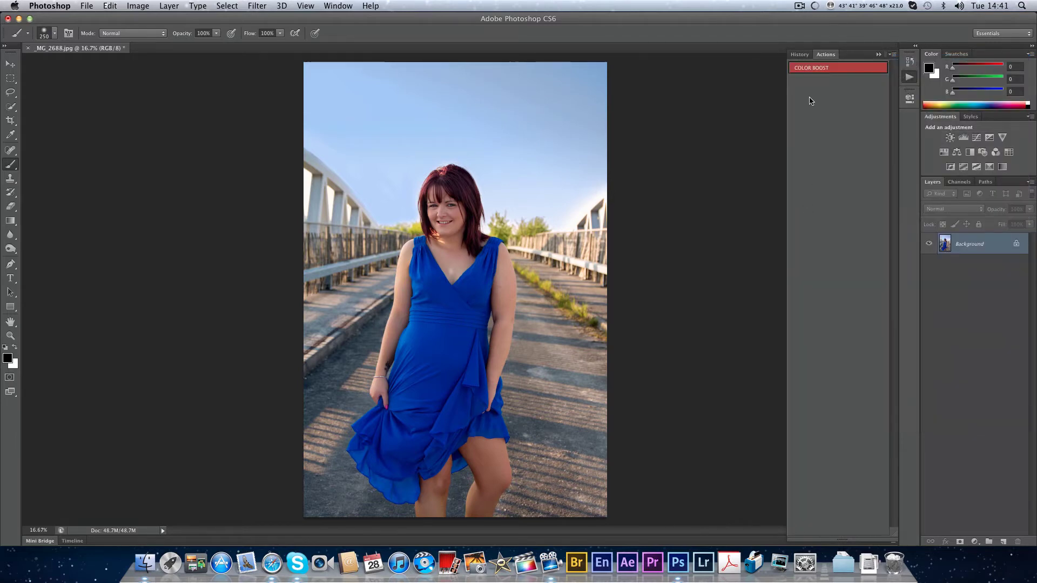
{"action": "left_click", "coordinate": [813, 71]}
Leave the File menu without reverting, then turn off Button Mode in the Actions panel
{"action": "left_click", "coordinate": [86, 5]}
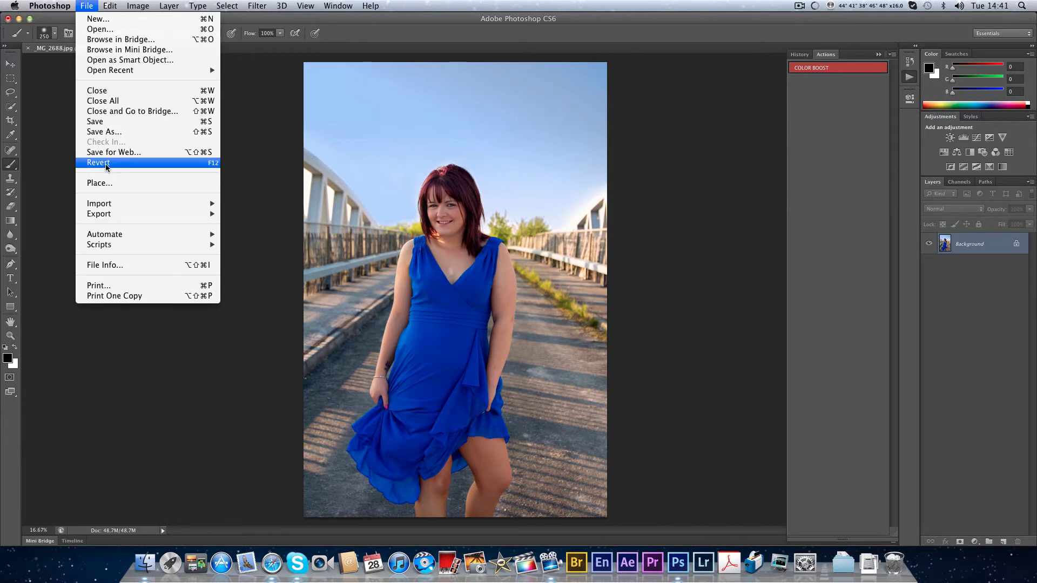
{"action": "left_click", "coordinate": [153, 372]}
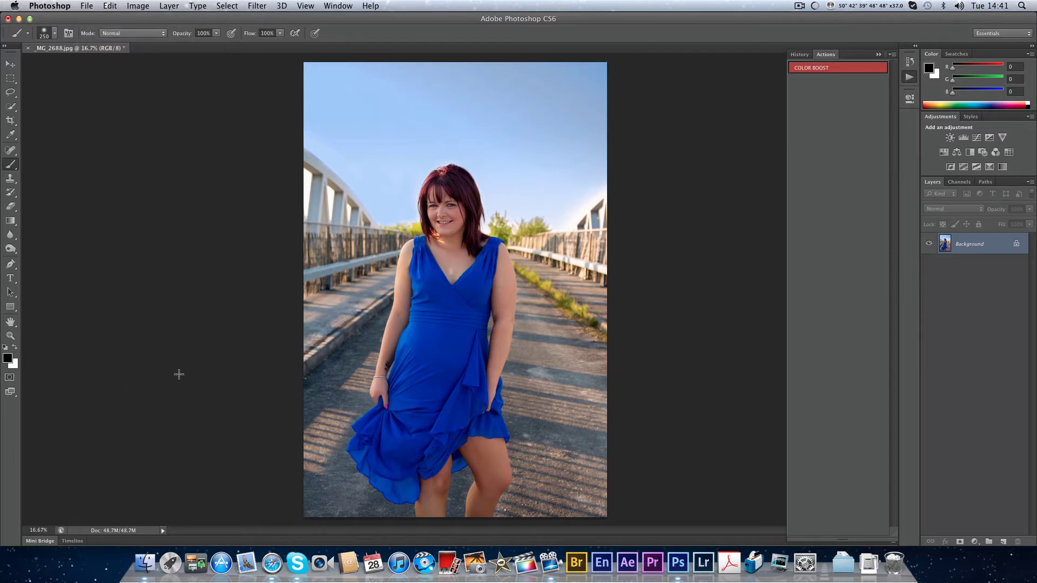
{"action": "left_click", "coordinate": [892, 54]}
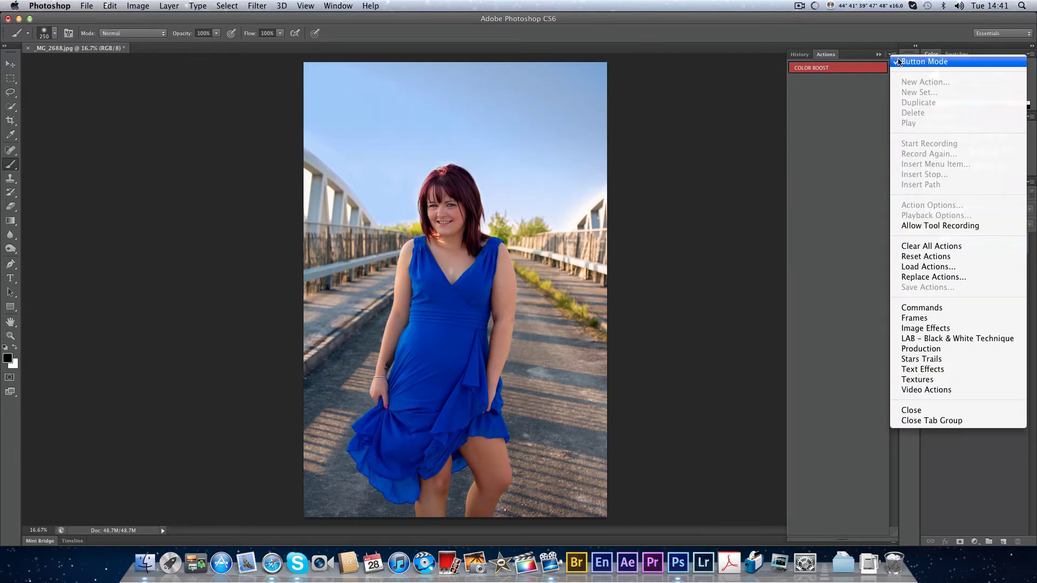
{"action": "left_click", "coordinate": [906, 61]}
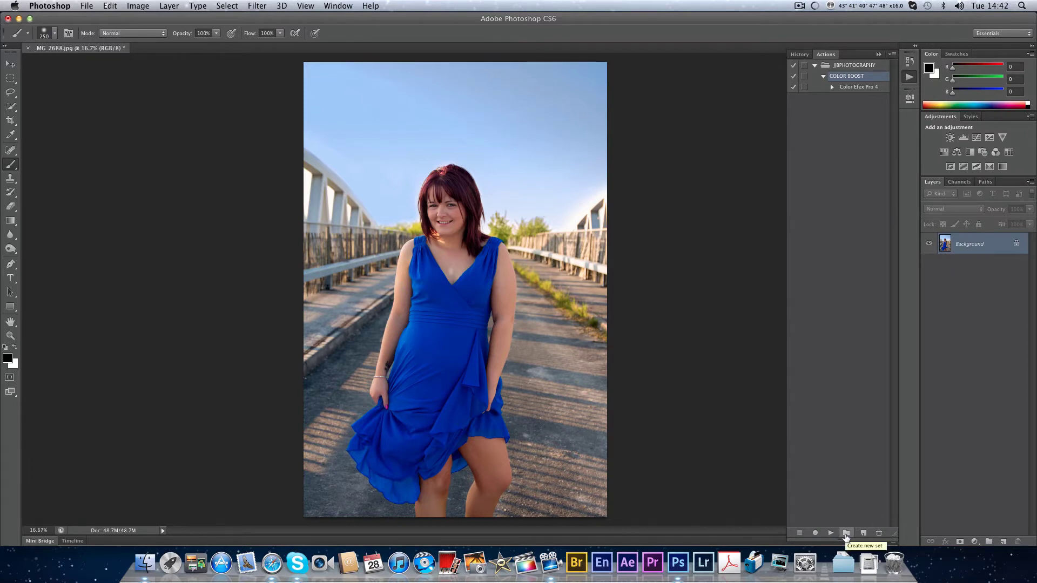
Add an orange-coded action named REVERT and start recording it
{"action": "left_click", "coordinate": [858, 322]}
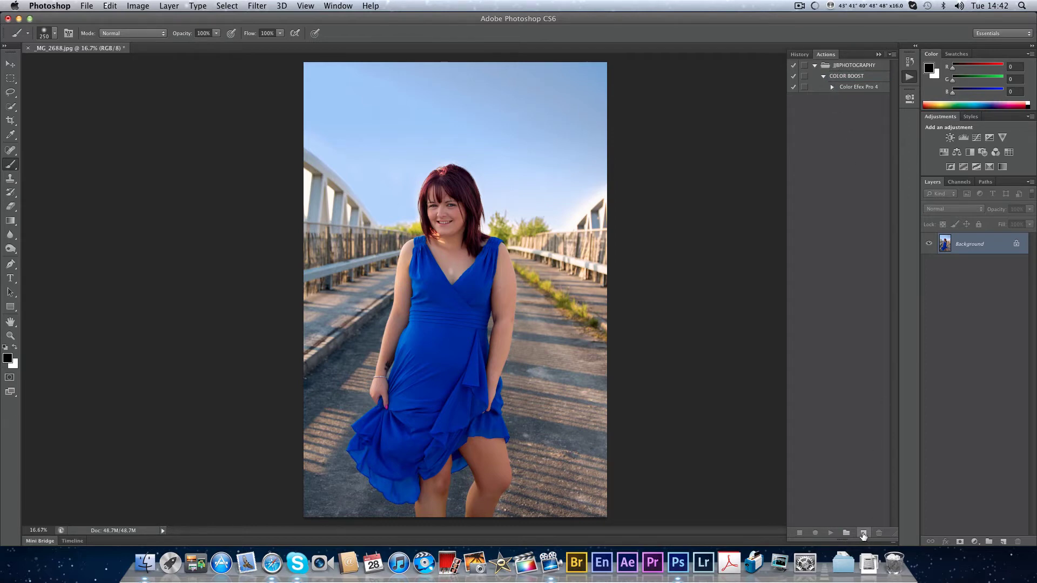
{"action": "left_click", "coordinate": [862, 533]}
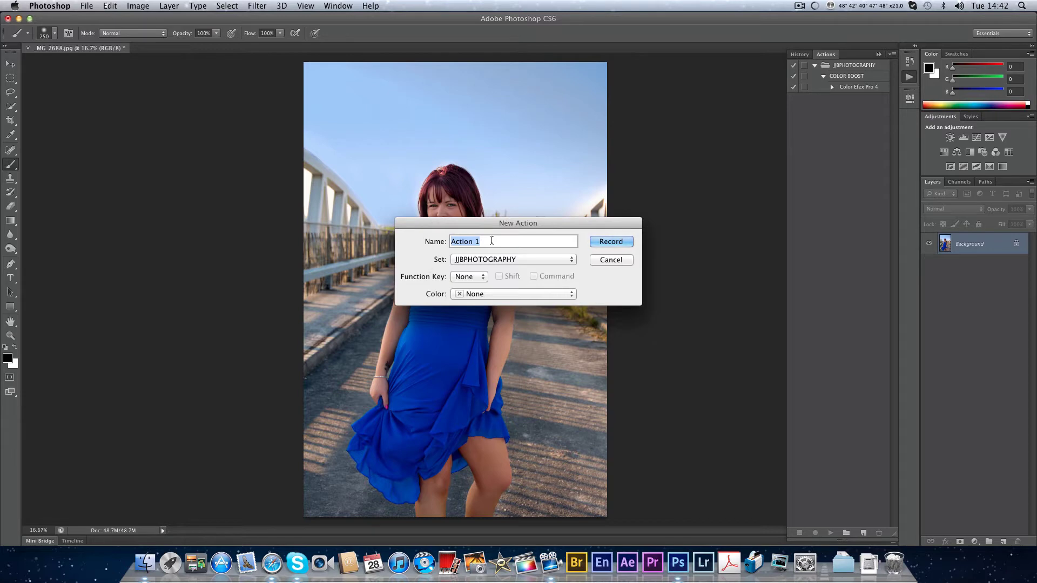
{"action": "type", "text": "REVERT"}
{"action": "left_click", "coordinate": [517, 294]}
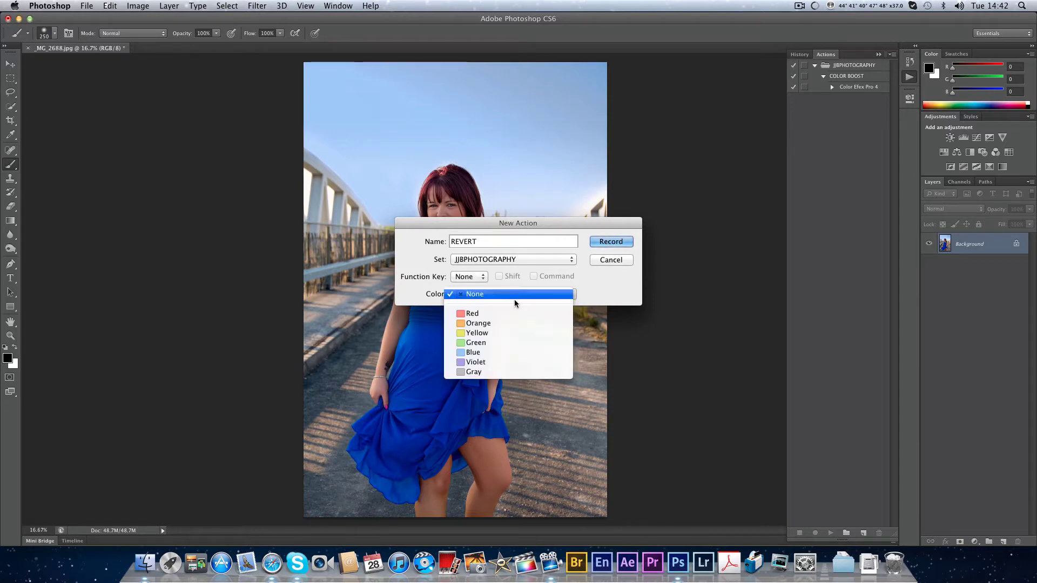
{"action": "left_click", "coordinate": [513, 323]}
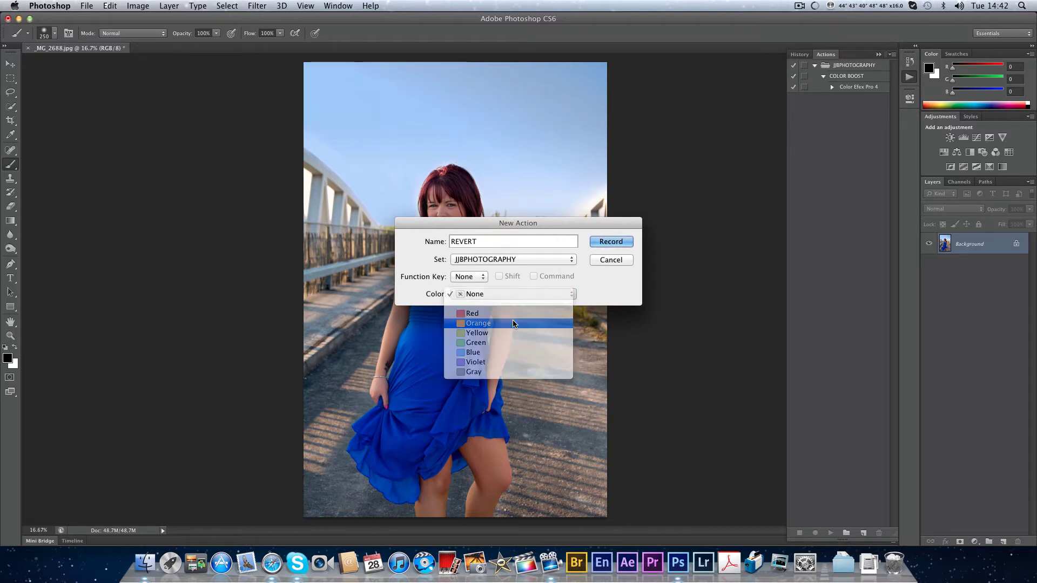
{"action": "left_click", "coordinate": [610, 242]}
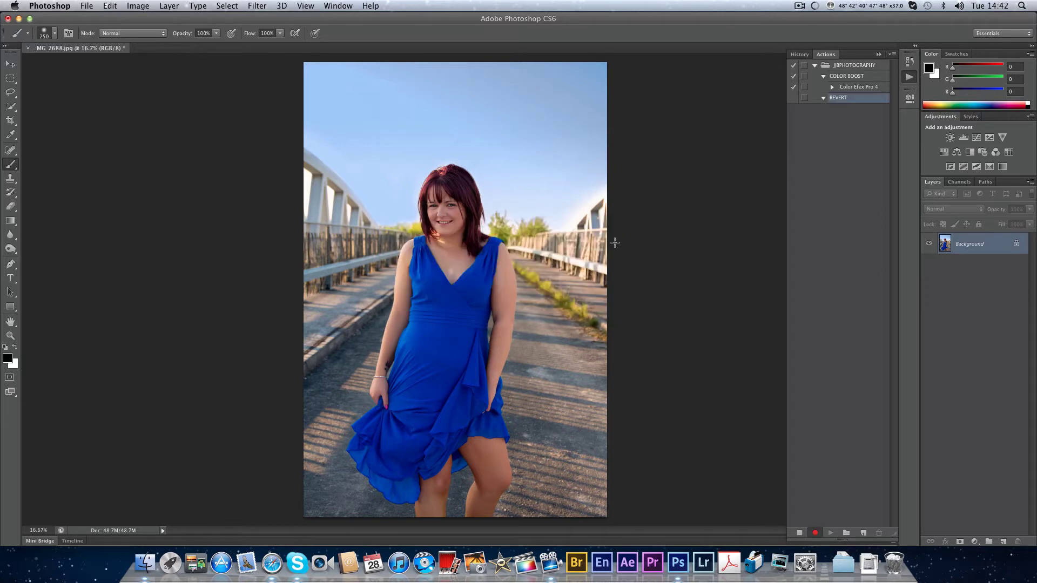
Record a single File > Revert step, stop recording, and enable Button Mode
{"action": "left_click", "coordinate": [88, 6]}
{"action": "left_click", "coordinate": [104, 162]}
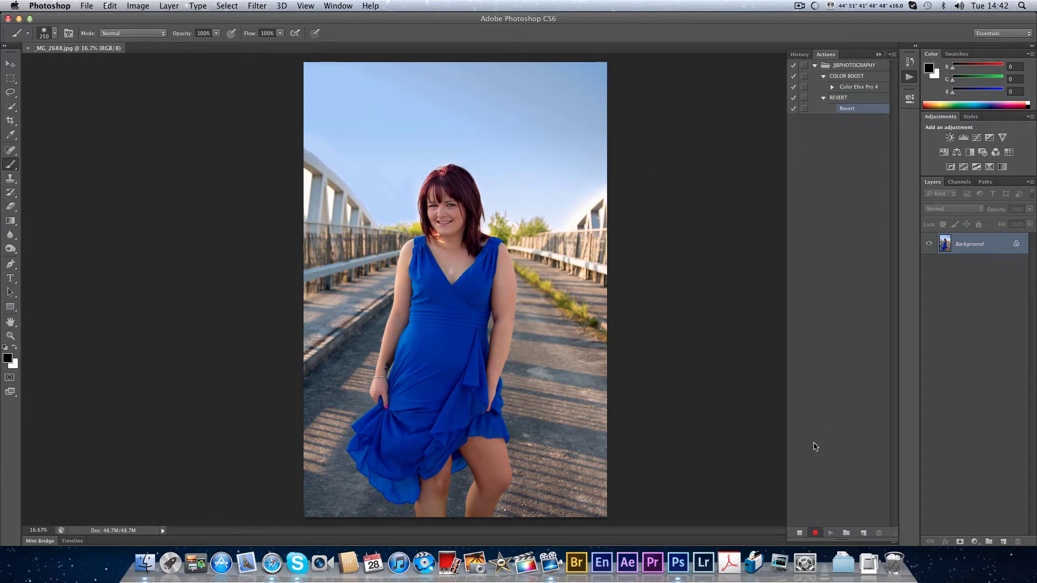
{"action": "left_click", "coordinate": [799, 533]}
{"action": "left_click", "coordinate": [891, 55]}
{"action": "left_click", "coordinate": [901, 58]}
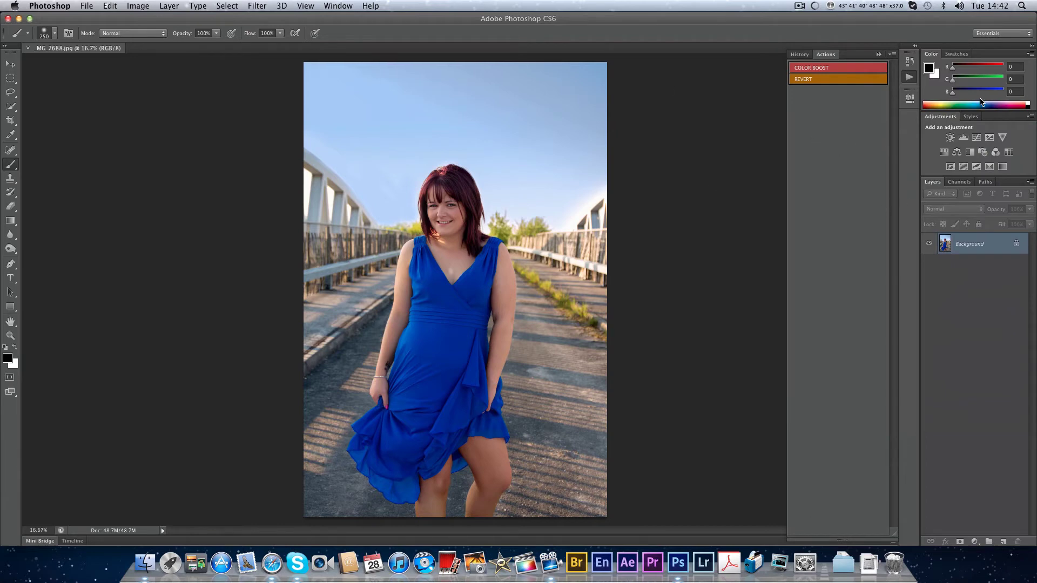
Darken the portrait with a Curves layer, delete it, run REVERT, and return to list view
{"action": "left_click", "coordinate": [976, 137]}
{"action": "left_click_drag", "start_coordinate": [824, 205], "coordinate": [823, 238]}
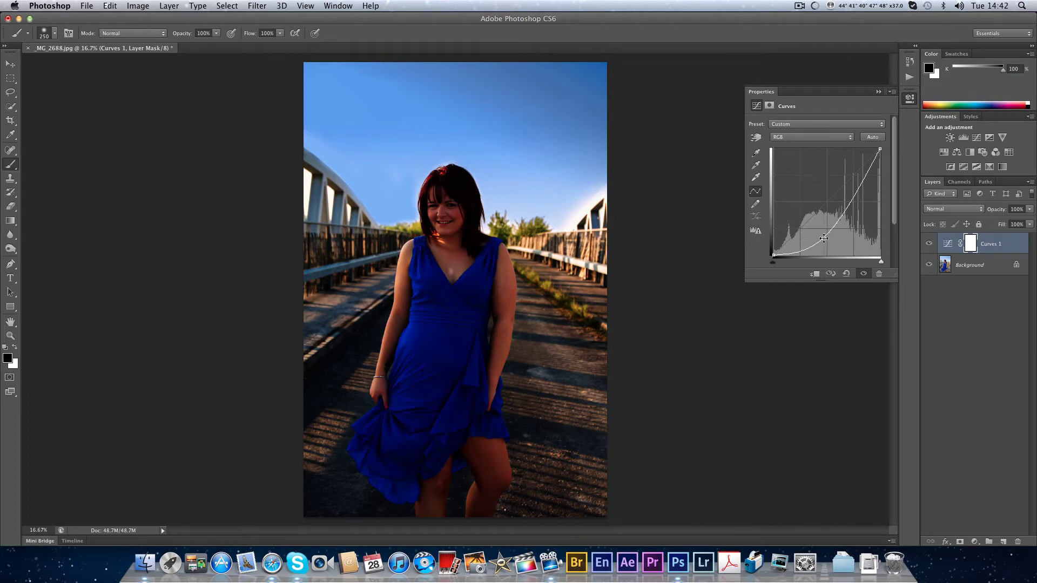
{"action": "key", "text": "Delete"}
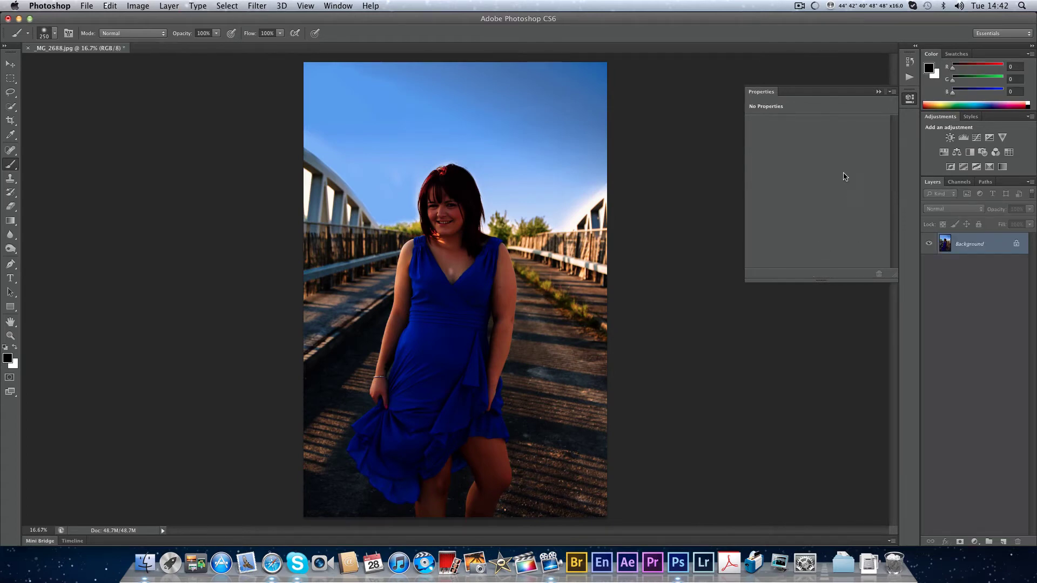
{"action": "left_click", "coordinate": [880, 91]}
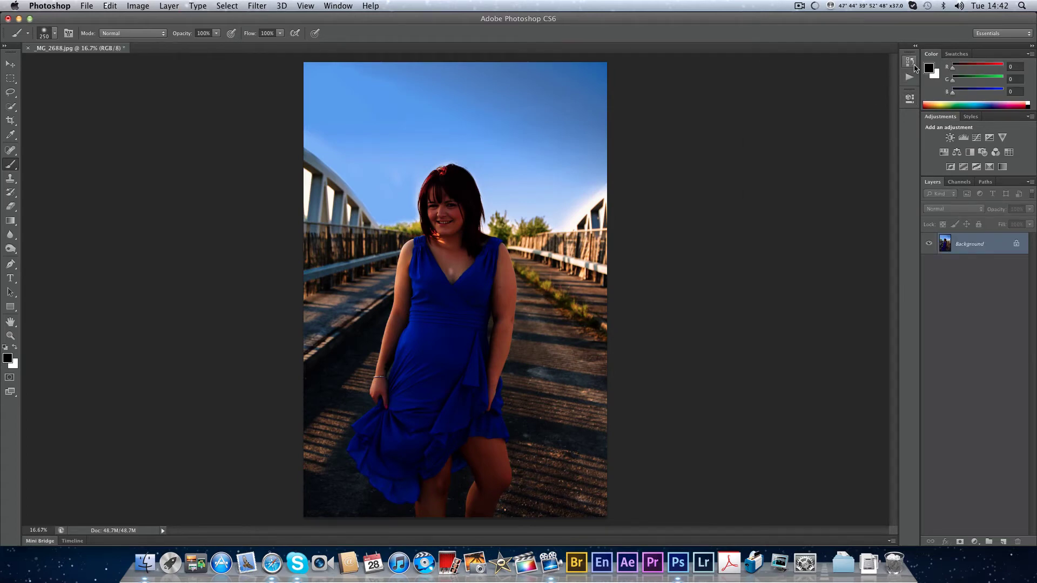
{"action": "left_click", "coordinate": [910, 77]}
{"action": "left_click", "coordinate": [866, 81]}
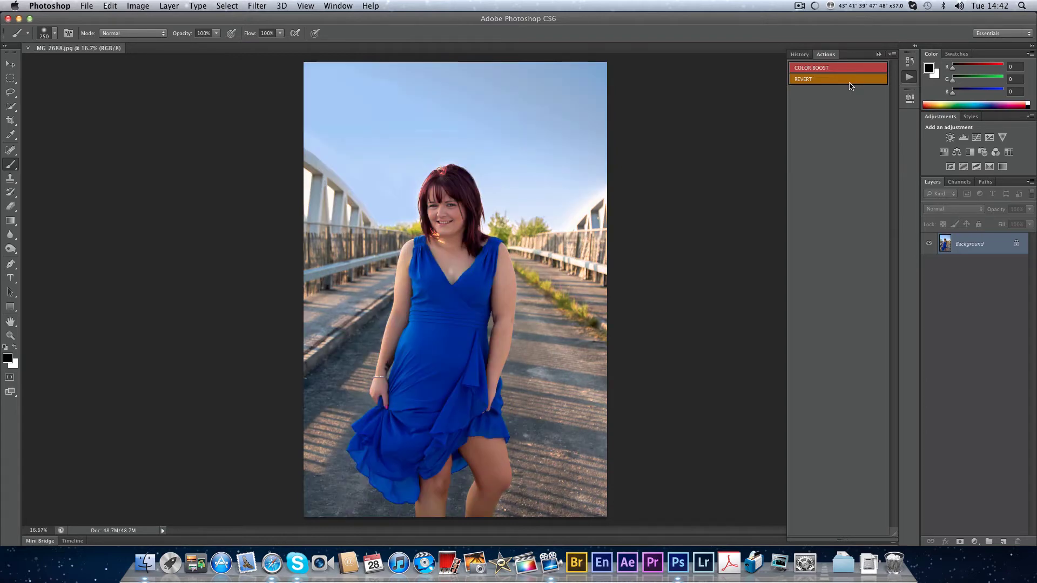
{"action": "left_click", "coordinate": [892, 54]}
{"action": "left_click", "coordinate": [912, 58]}
{"action": "left_click", "coordinate": [879, 121]}
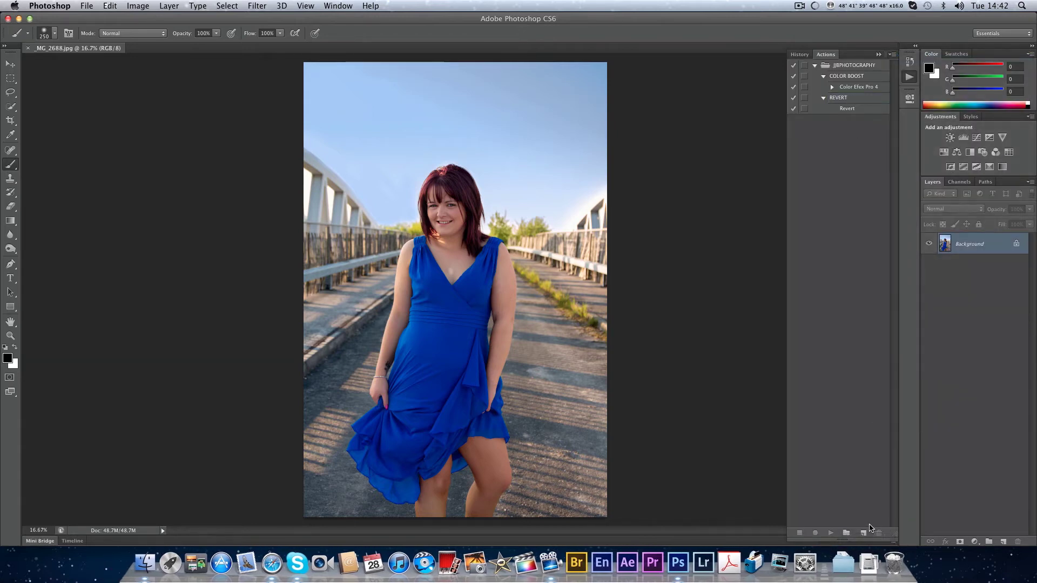
Add a yellow-coded SHARPEN action with Function Key None and start recording it
{"action": "left_click", "coordinate": [863, 533]}
{"action": "type", "text": "SHARPEN"}
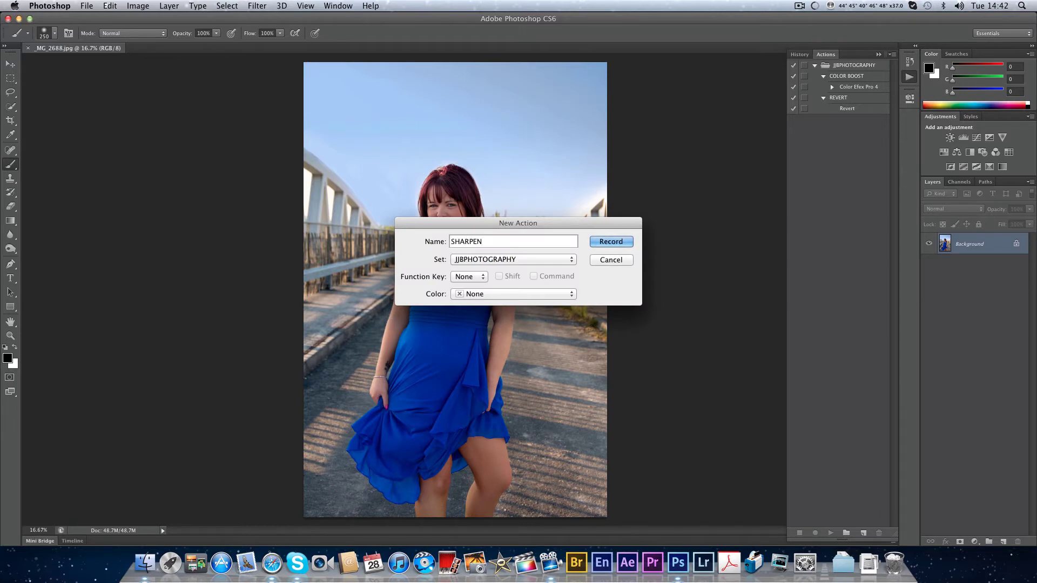
{"action": "left_click", "coordinate": [513, 296]}
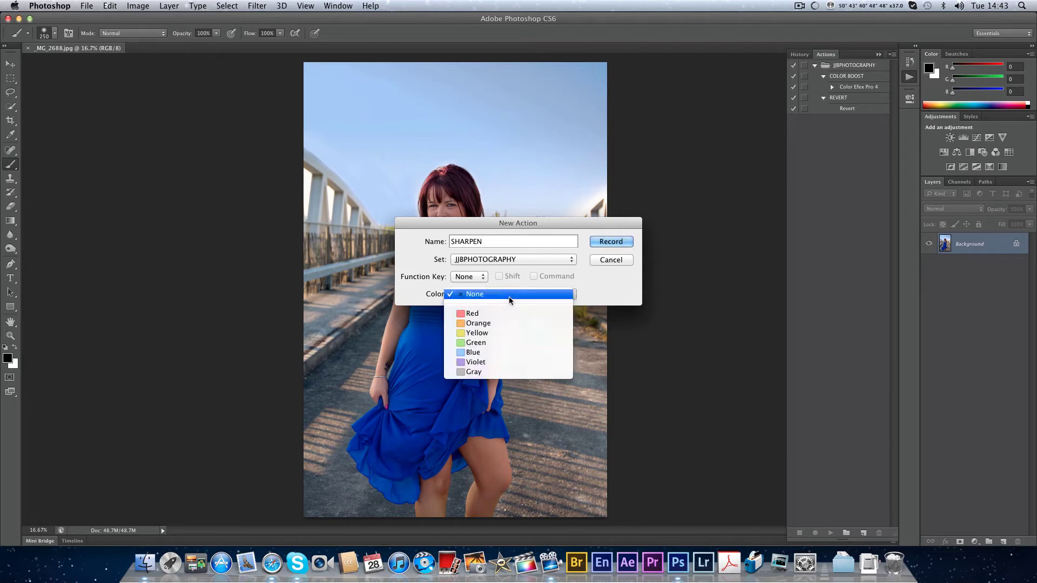
{"action": "left_click", "coordinate": [503, 332]}
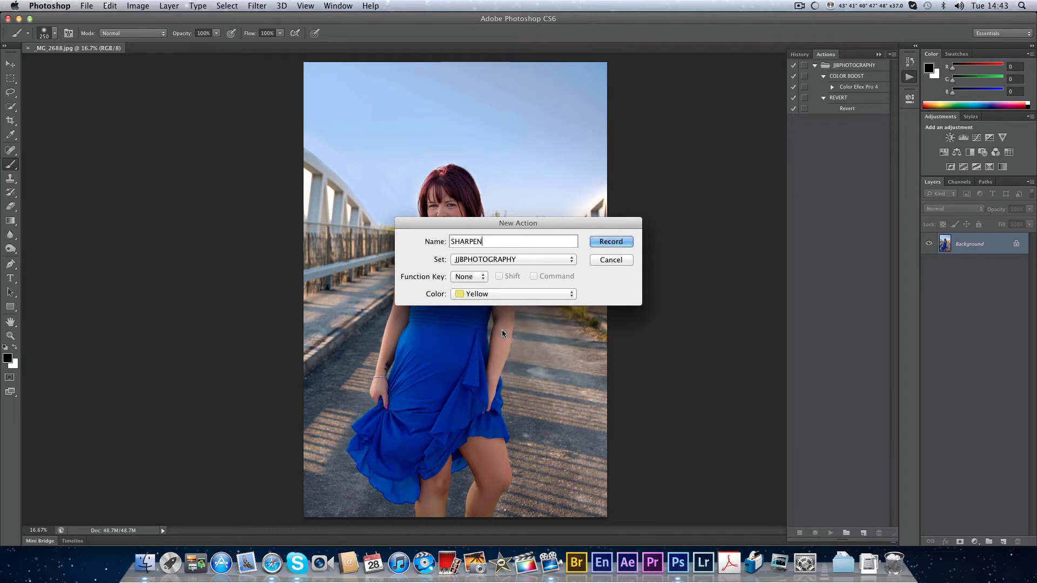
{"action": "left_click", "coordinate": [477, 276]}
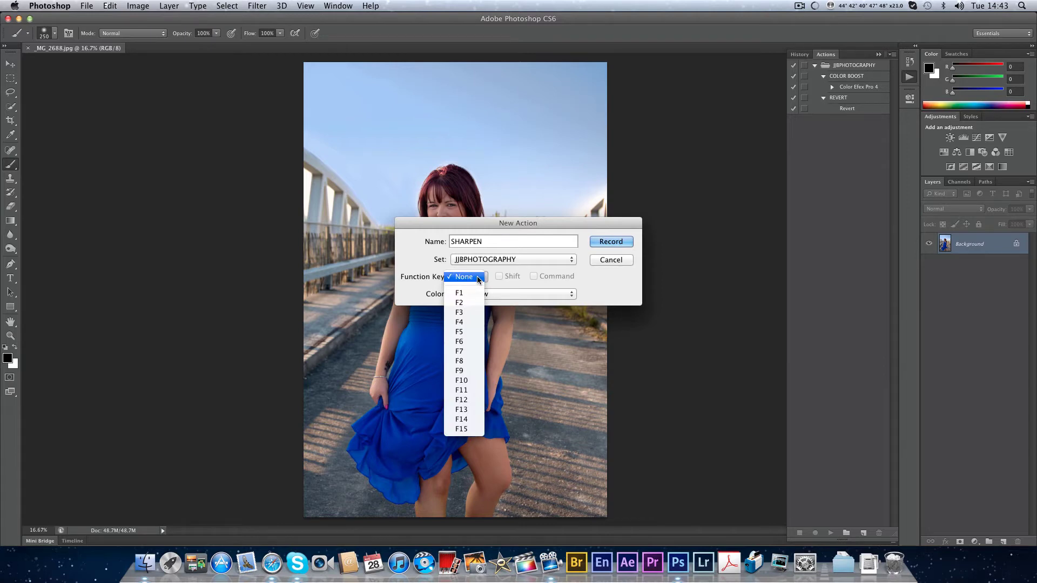
{"action": "left_click", "coordinate": [477, 279]}
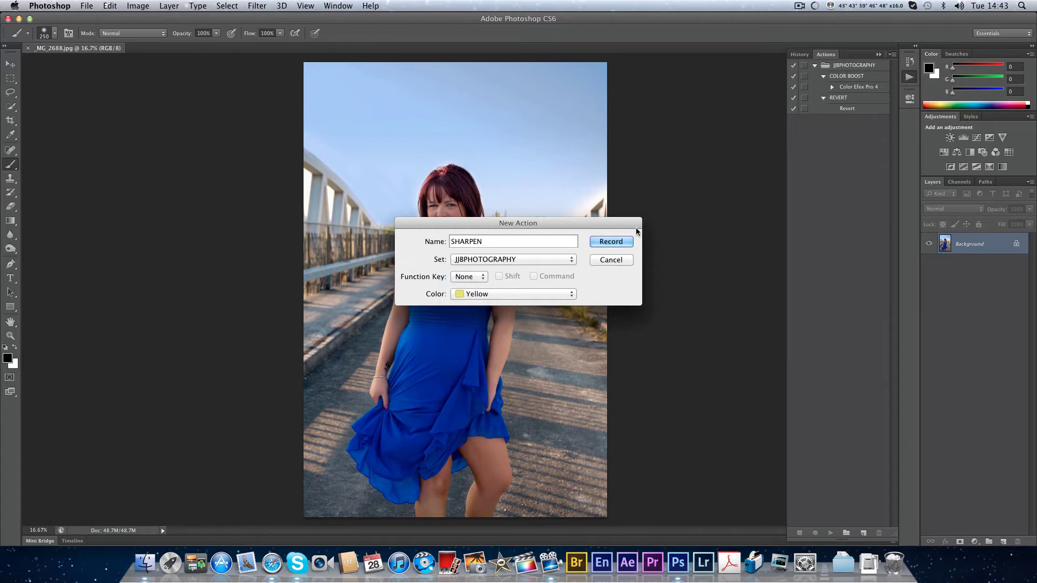
{"action": "left_click", "coordinate": [620, 240]}
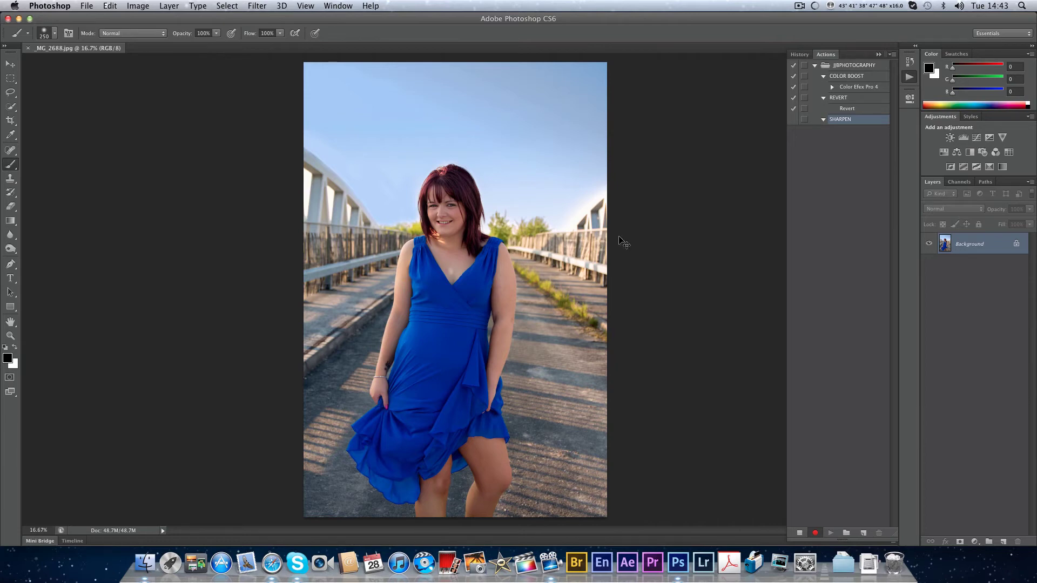
Record Layer Via Copy and Unsharp Mask at Amount 53, stop recording, then undo the test layer
{"action": "key", "text": "super+j"}
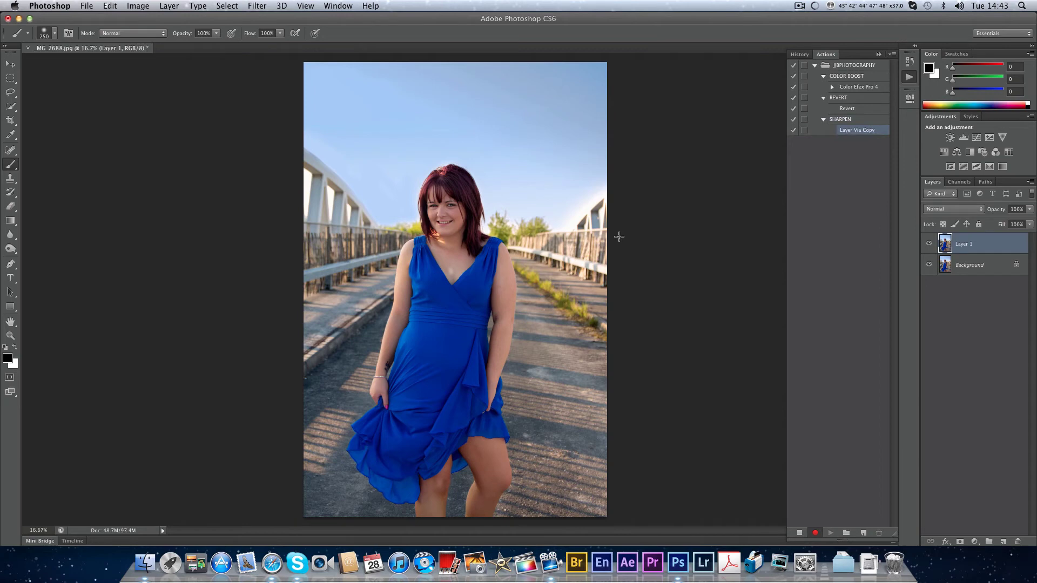
{"action": "left_click", "coordinate": [256, 5]}
{"action": "mouse_move", "coordinate": [306, 184]}
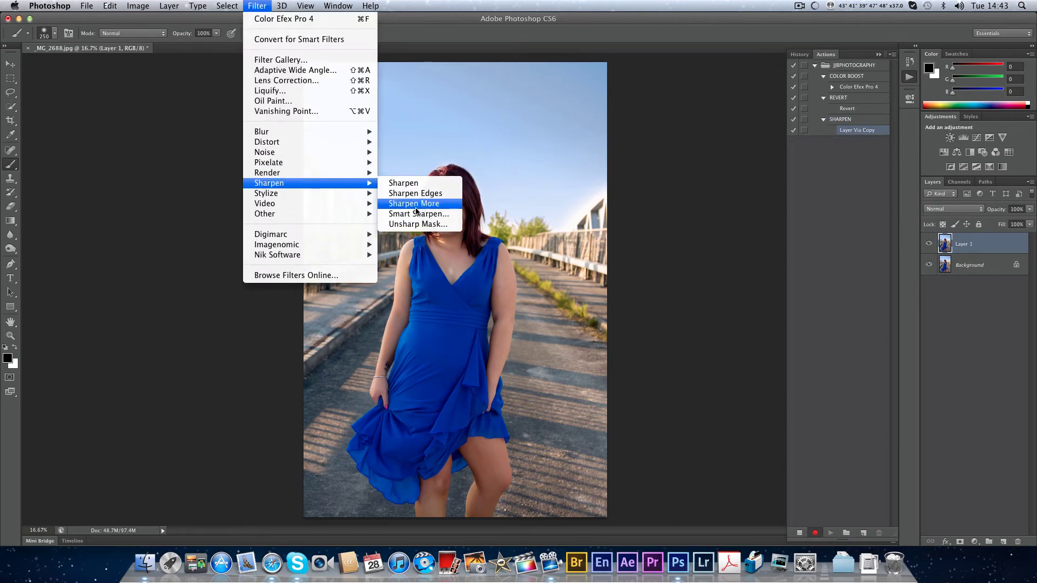
{"action": "left_click", "coordinate": [417, 224]}
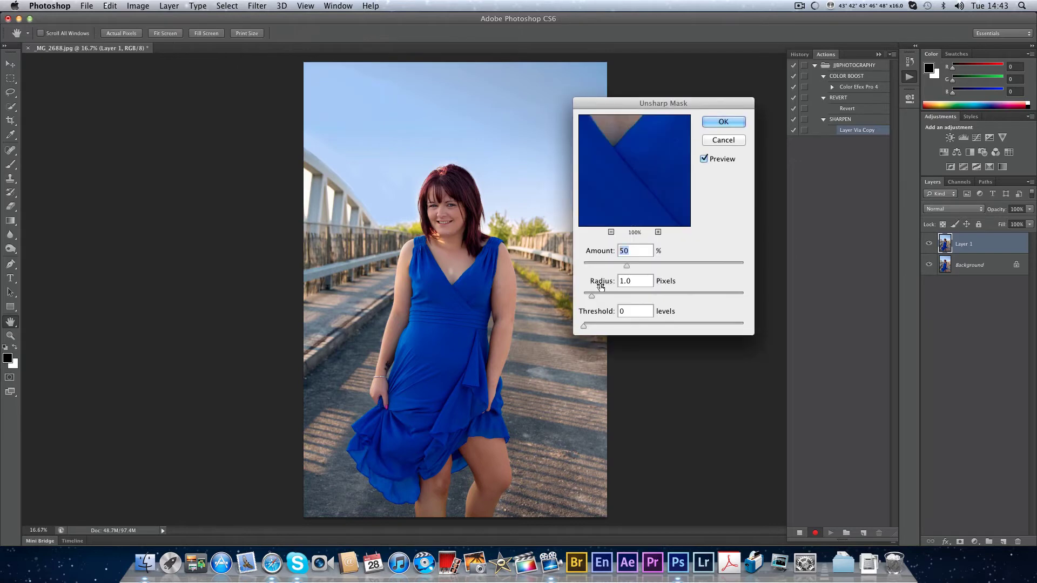
{"action": "left_click_drag", "start_coordinate": [627, 265], "coordinate": [643, 264]}
{"action": "left_click", "coordinate": [722, 122]}
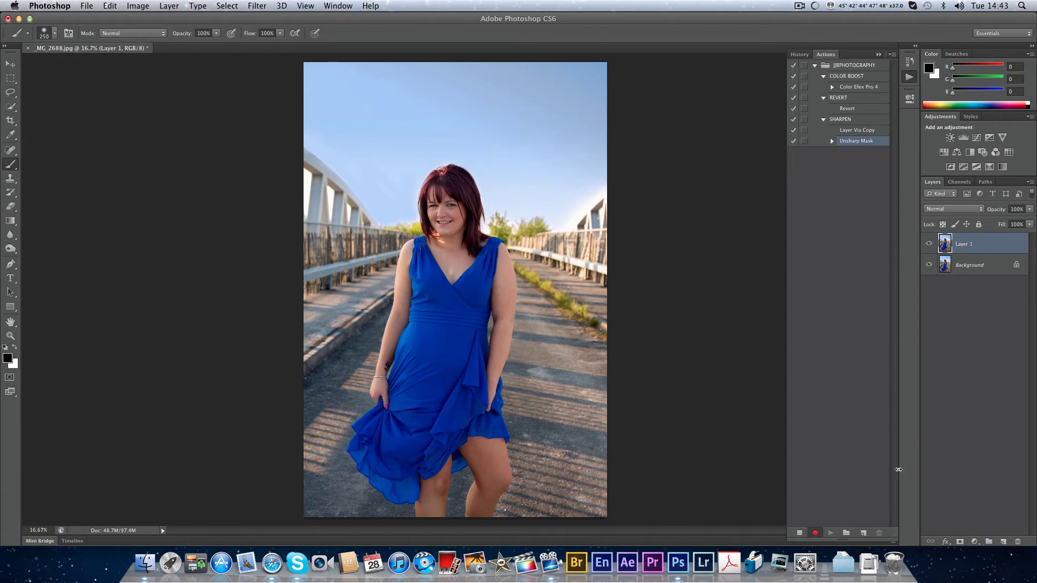
{"action": "left_click", "coordinate": [799, 534]}
{"action": "key", "text": "super+e"}
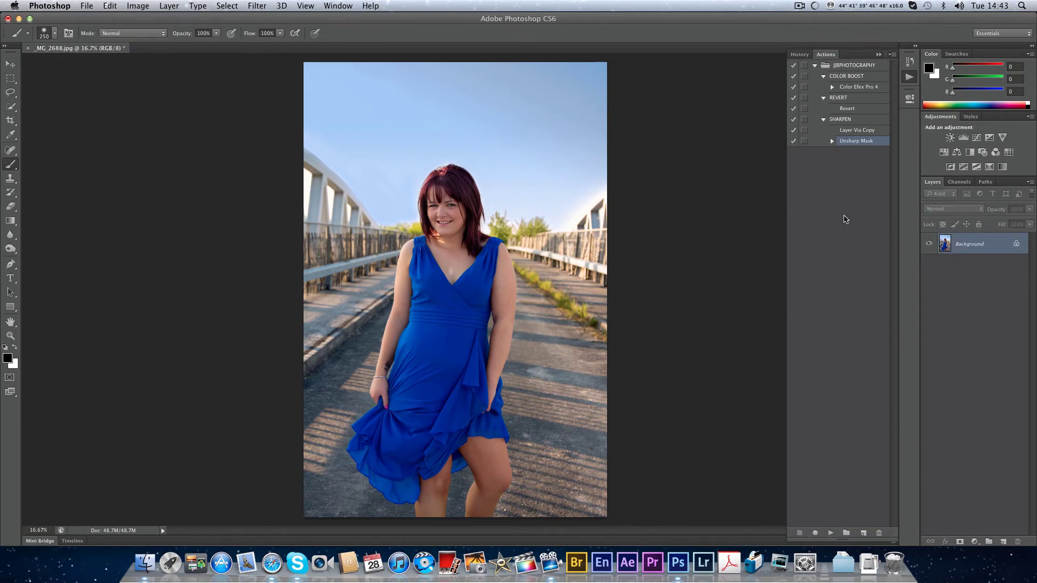
Switch the actions to Button Mode, zoom in, and run SHARPEN on the portrait
{"action": "left_click", "coordinate": [890, 56]}
{"action": "left_click", "coordinate": [924, 63]}
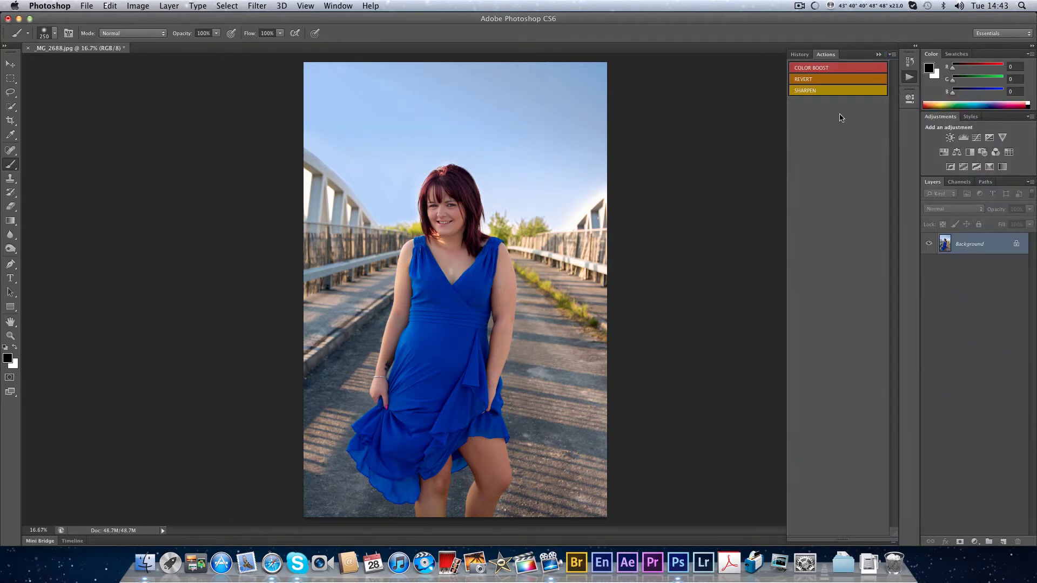
{"action": "key", "text": "super+plus"}
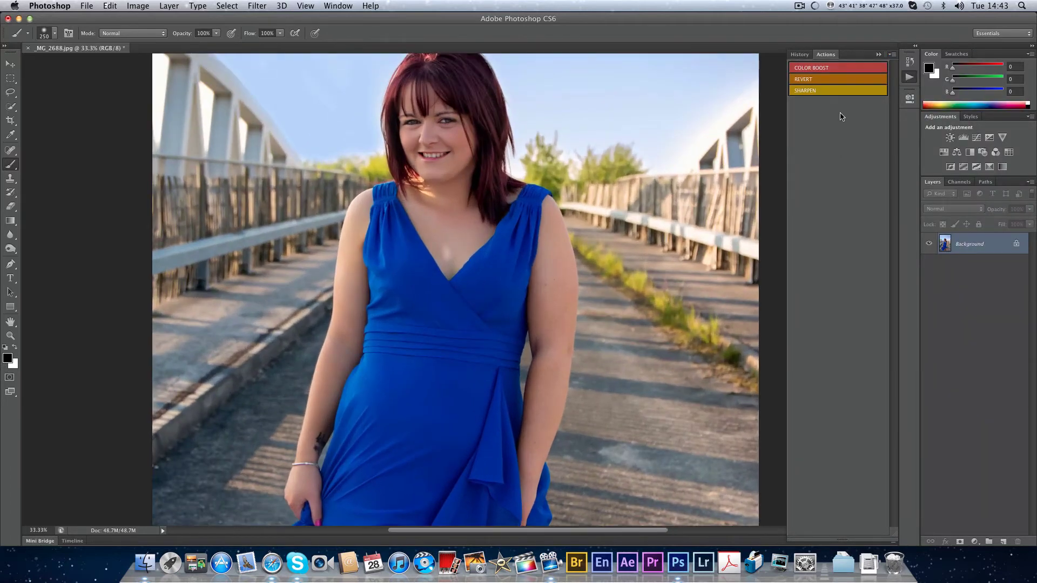
{"action": "left_click", "coordinate": [813, 91]}
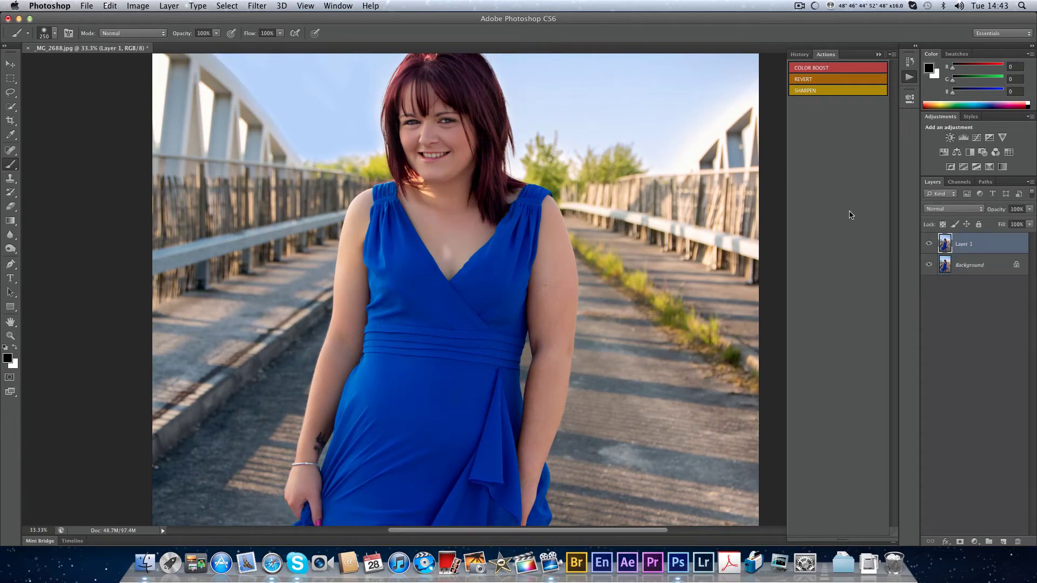
Compare the sharpened layer on and off, set opacity to 100%, and merge it into Background
{"action": "left_click", "coordinate": [930, 243]}
{"action": "left_click", "coordinate": [930, 244]}
{"action": "left_click", "coordinate": [930, 243]}
{"action": "left_click", "coordinate": [930, 243]}
{"action": "left_click_drag", "start_coordinate": [996, 209], "coordinate": [900, 224]}
{"action": "type", "text": "100"}
{"action": "key", "text": "Return"}
{"action": "key", "text": "super+e"}
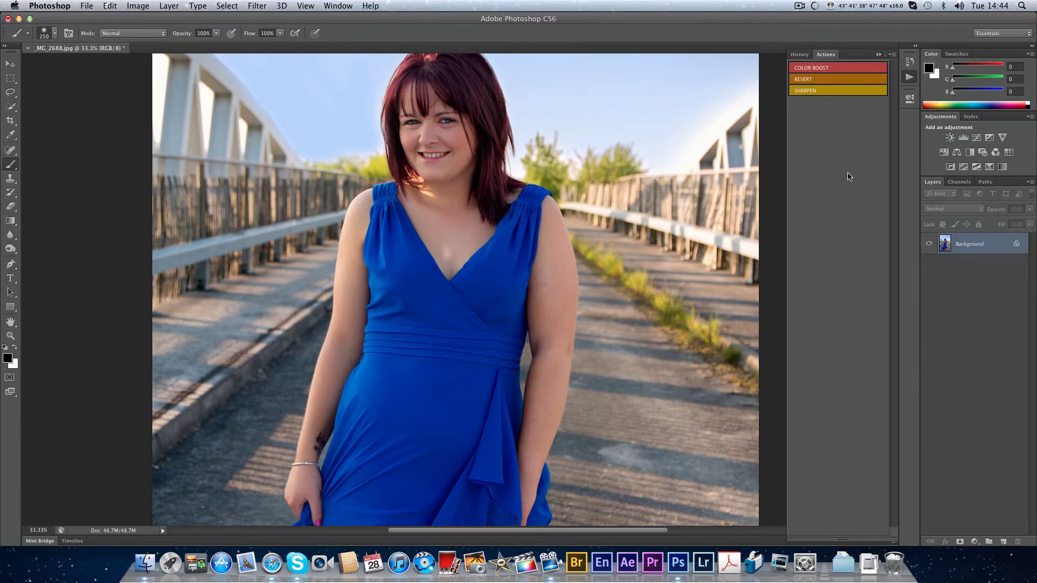
{"action": "key", "text": "super+minus"}
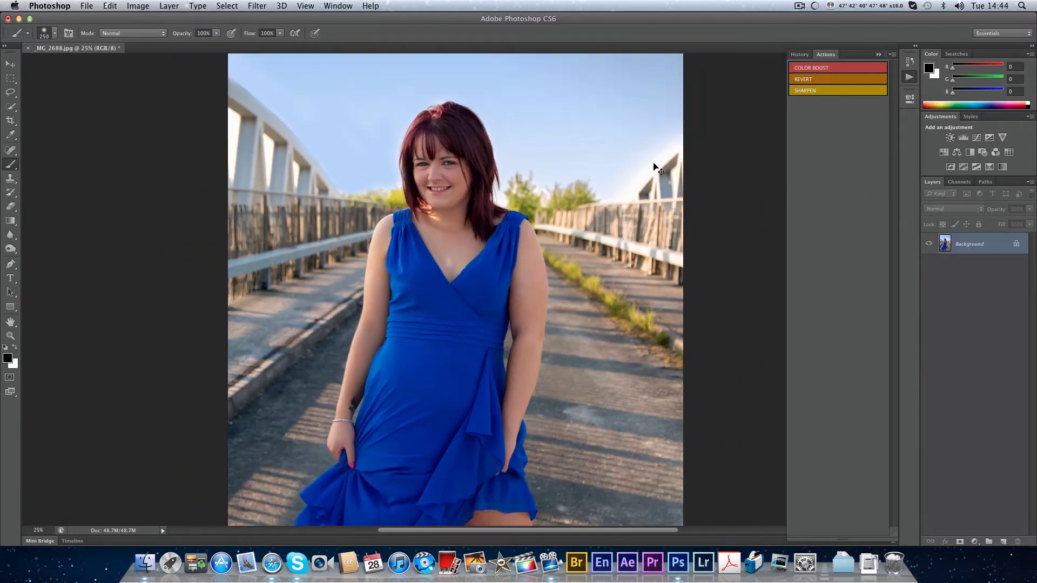
{"action": "key", "text": "super+minus"}
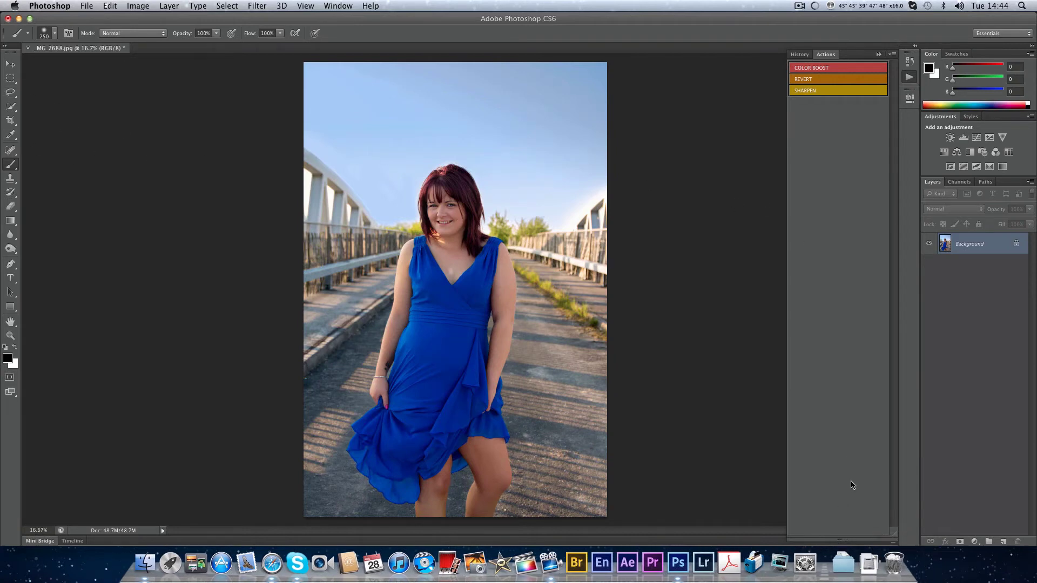
Float and shorten the Actions panel, then turn off Button Mode for the editable list
{"action": "left_click_drag", "start_coordinate": [860, 58], "coordinate": [864, 45]}
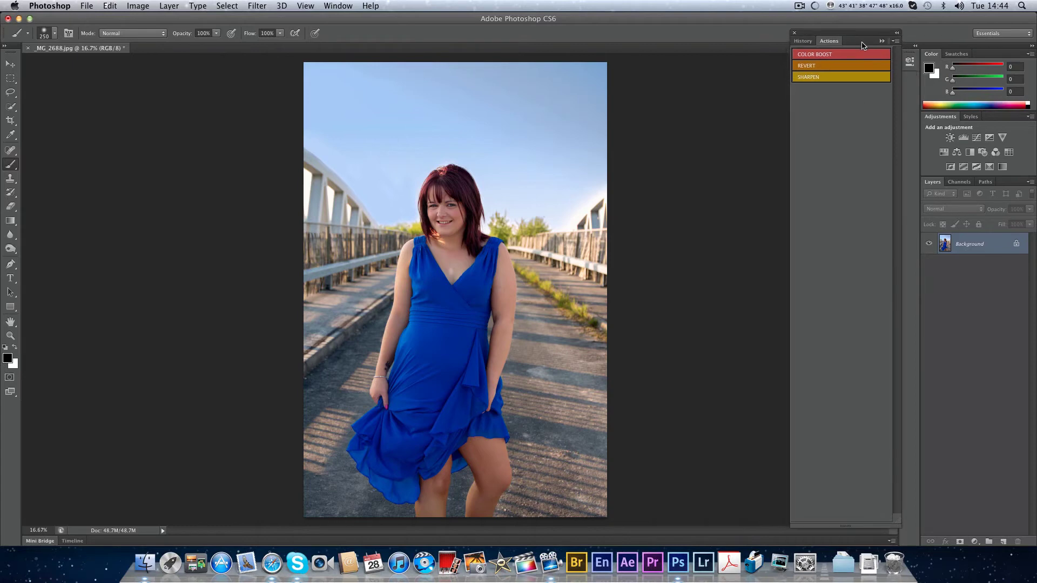
{"action": "mouse_move", "coordinate": [845, 526]}
{"action": "left_mouse_down"}
{"action": "mouse_move", "coordinate": [845, 493]}
{"action": "mouse_move", "coordinate": [845, 512]}
{"action": "left_mouse_up"}
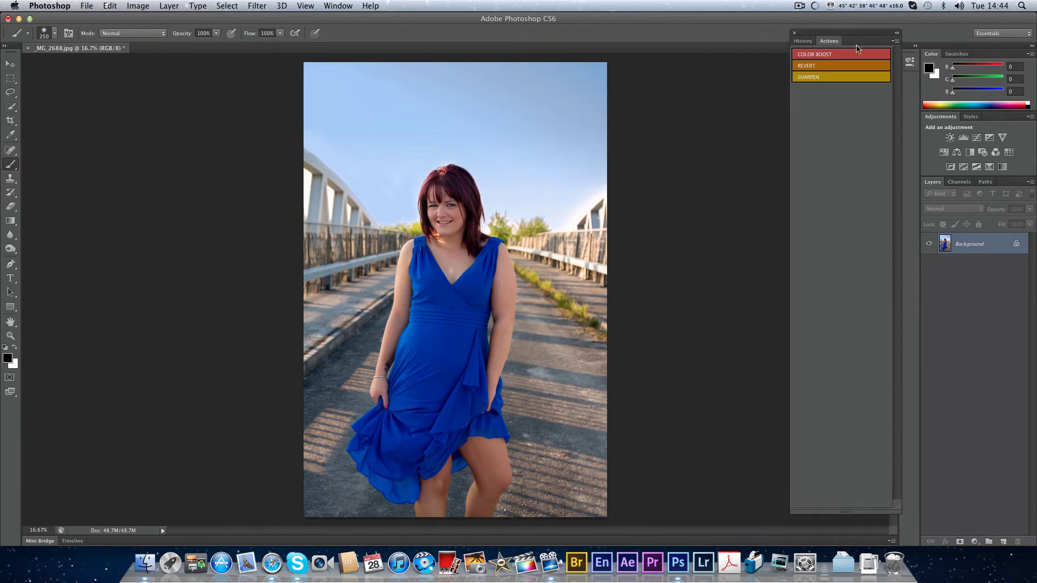
{"action": "left_click", "coordinate": [896, 42]}
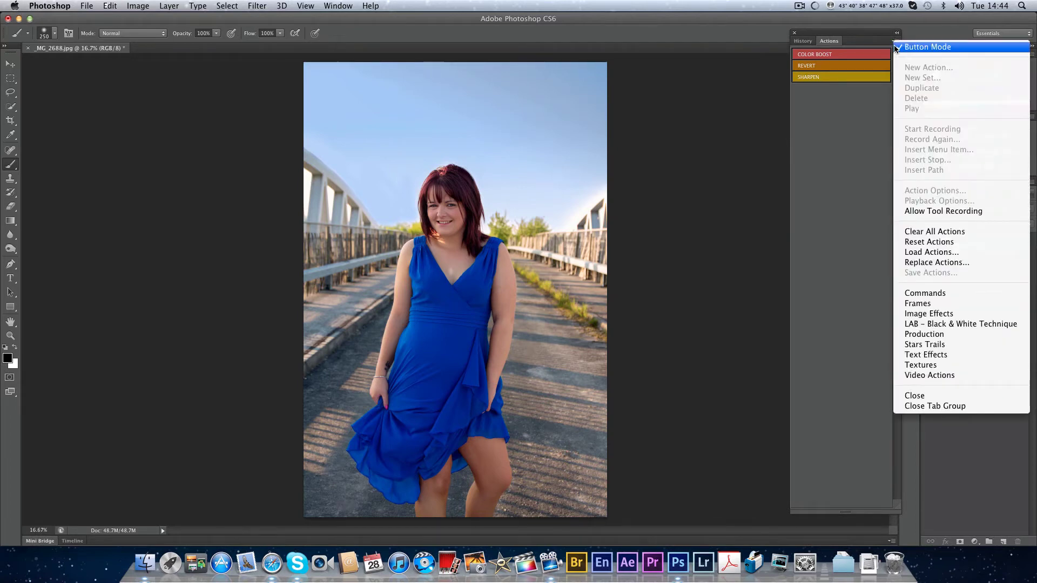
{"action": "left_click", "coordinate": [894, 44]}
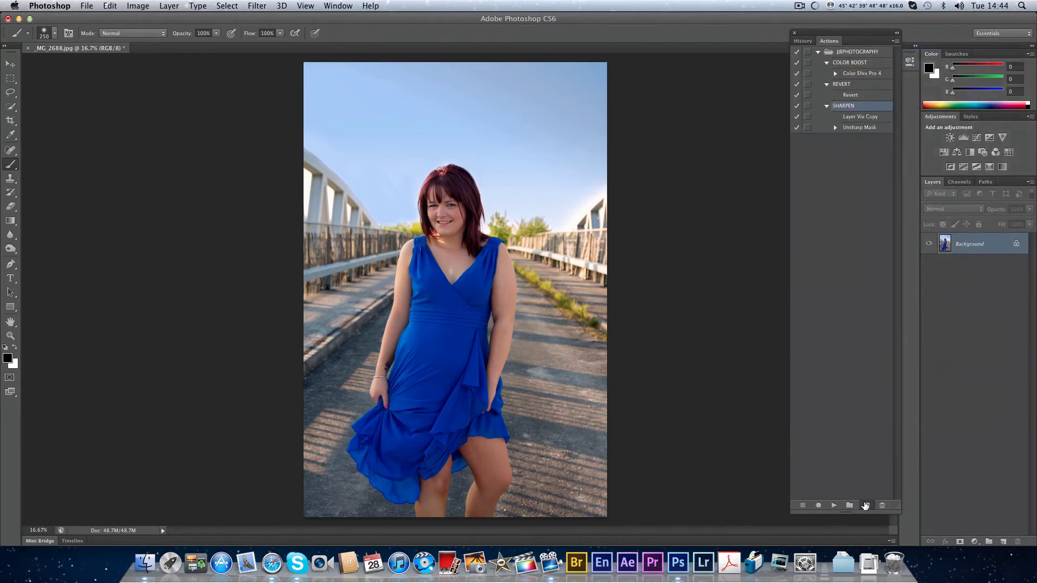
Create a green-coded action named COPY N PASTE and start recording it
{"action": "left_click", "coordinate": [866, 505]}
{"action": "type", "text": "C"}
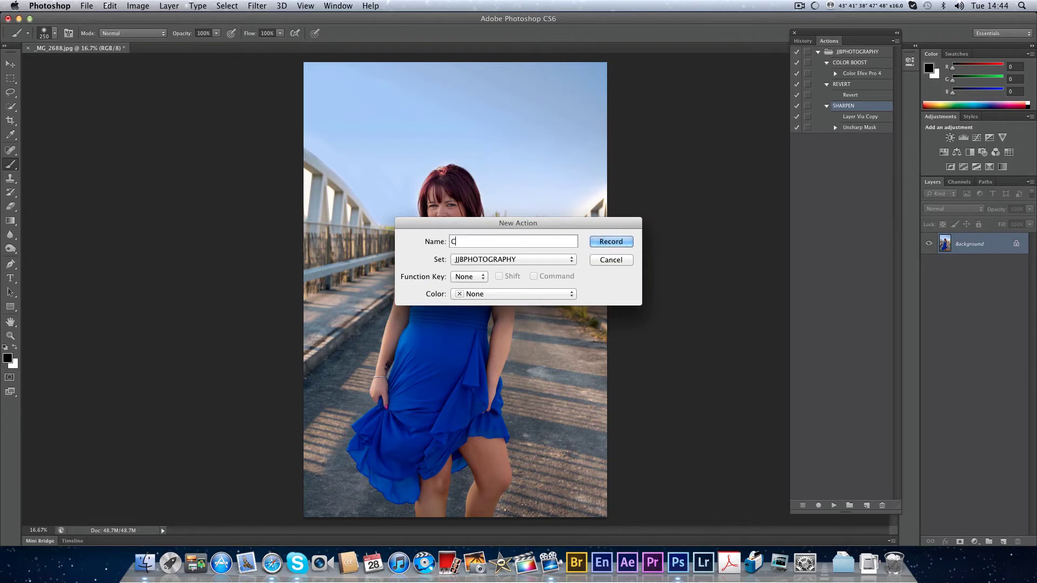
{"action": "type", "text": "OPY N PASTE"}
{"action": "left_click", "coordinate": [522, 289]}
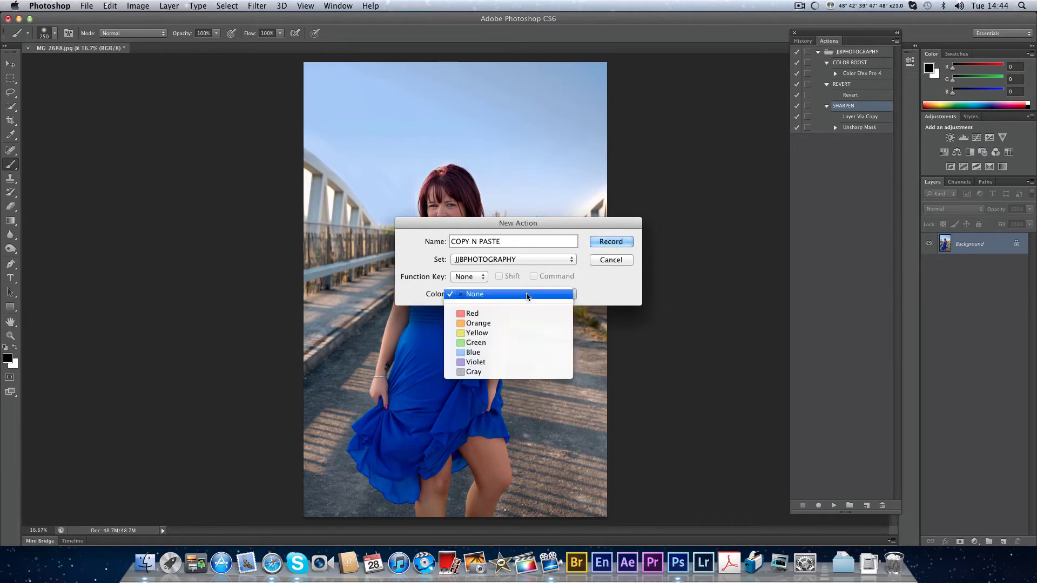
{"action": "left_click", "coordinate": [486, 342]}
{"action": "left_click", "coordinate": [605, 246]}
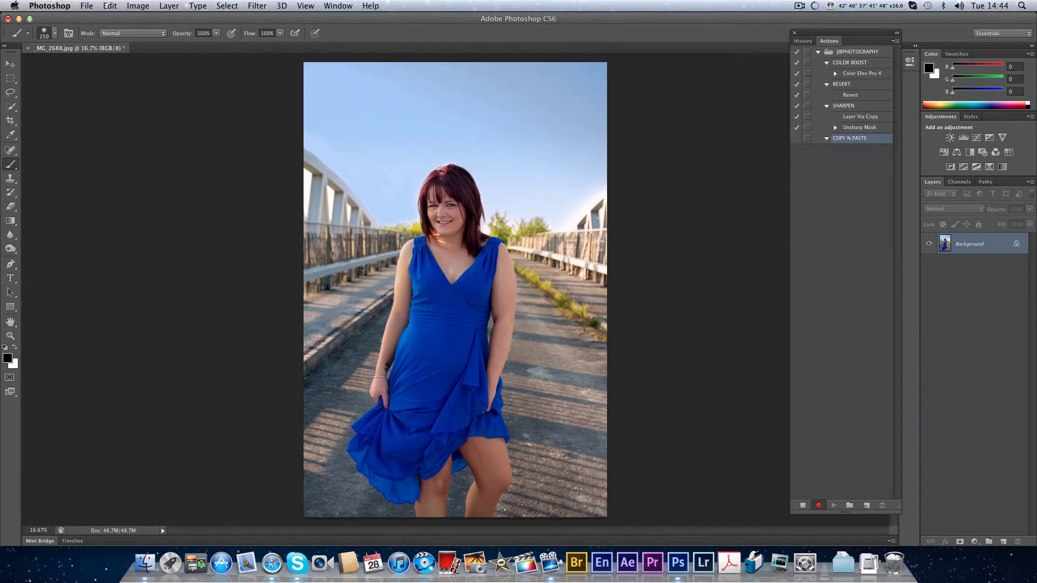
Lasso a freehand area beside the woman's arm and copy it
{"action": "left_click", "coordinate": [13, 94]}
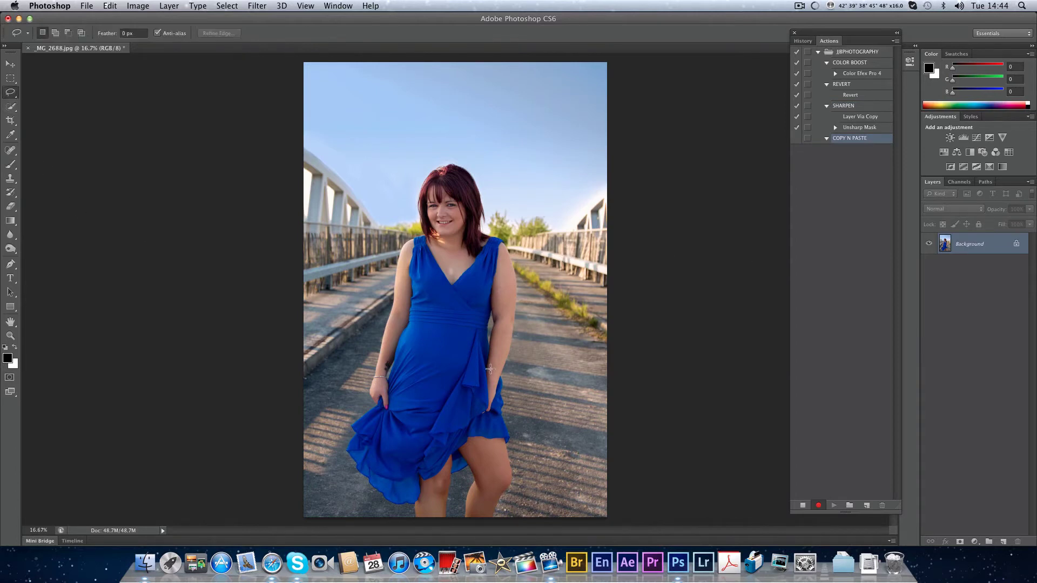
{"action": "mouse_move", "coordinate": [519, 254]}
{"action": "left_mouse_down"}
{"action": "mouse_move", "coordinate": [508, 294]}
{"action": "mouse_move", "coordinate": [515, 349]}
{"action": "mouse_move", "coordinate": [532, 348]}
{"action": "mouse_move", "coordinate": [544, 305]}
{"action": "mouse_move", "coordinate": [519, 250]}
{"action": "left_mouse_up"}
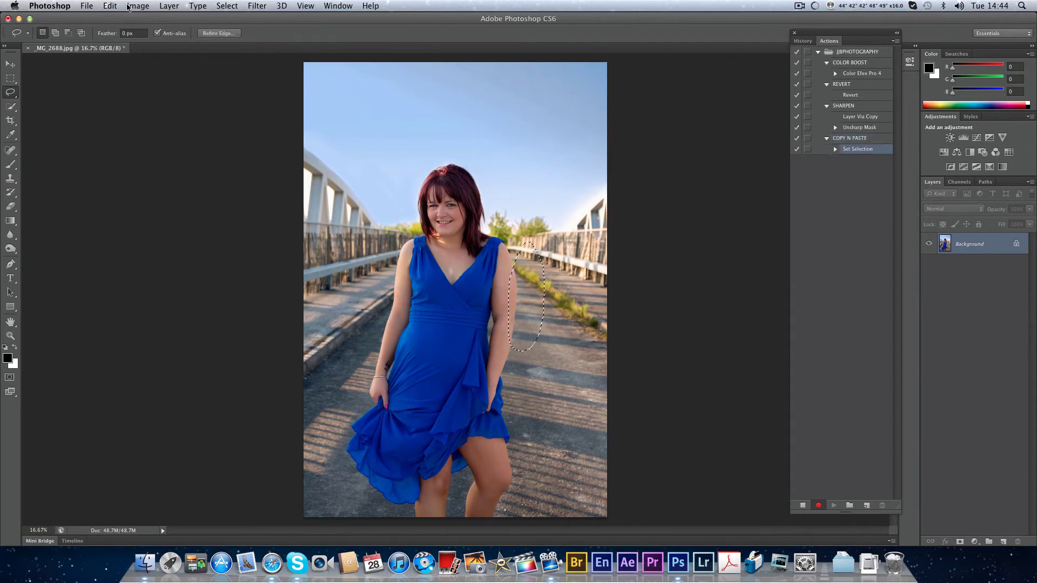
{"action": "left_click", "coordinate": [111, 6]}
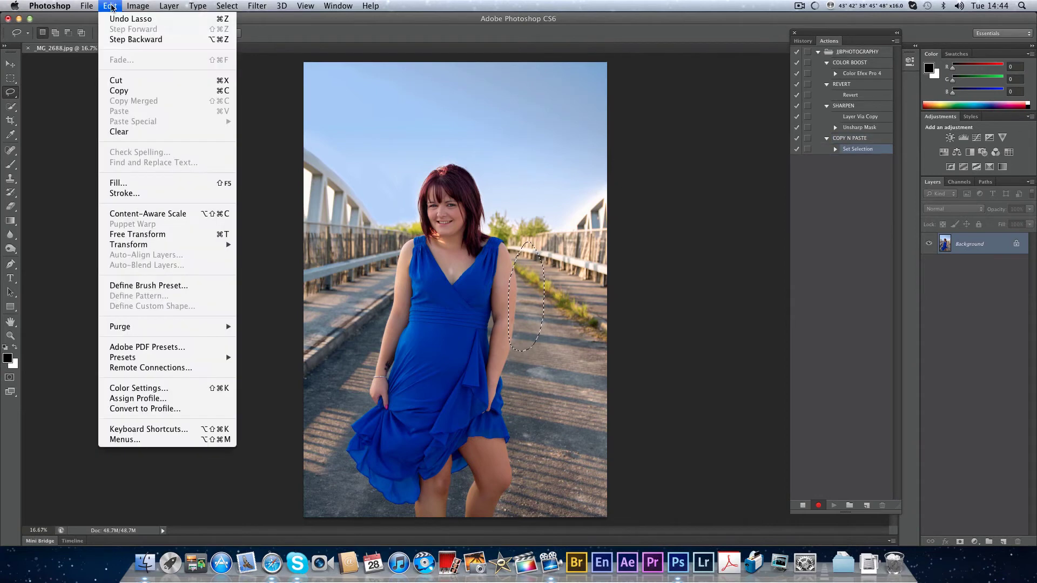
{"action": "left_click", "coordinate": [117, 91]}
Paste the copy as Layer 1 and stop recording COPY N PASTE
{"action": "left_click", "coordinate": [112, 7]}
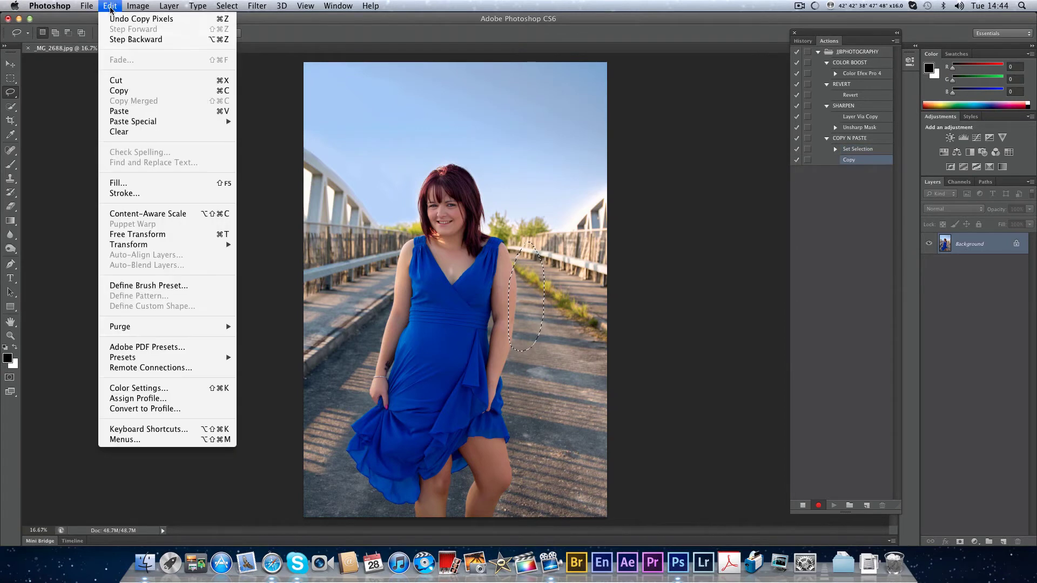
{"action": "left_click", "coordinate": [120, 111]}
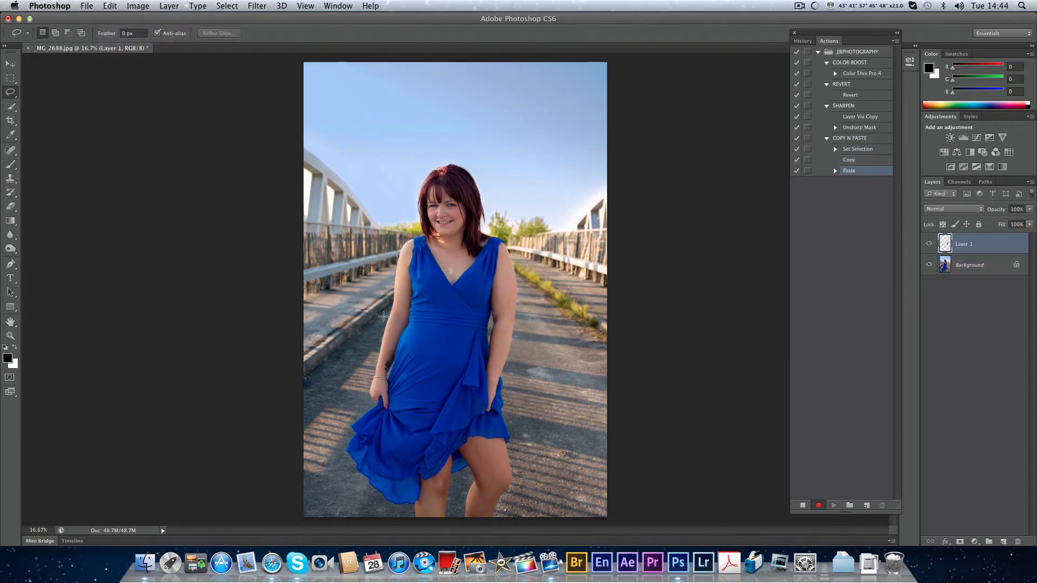
{"action": "left_click", "coordinate": [803, 506]}
{"action": "left_click", "coordinate": [889, 42]}
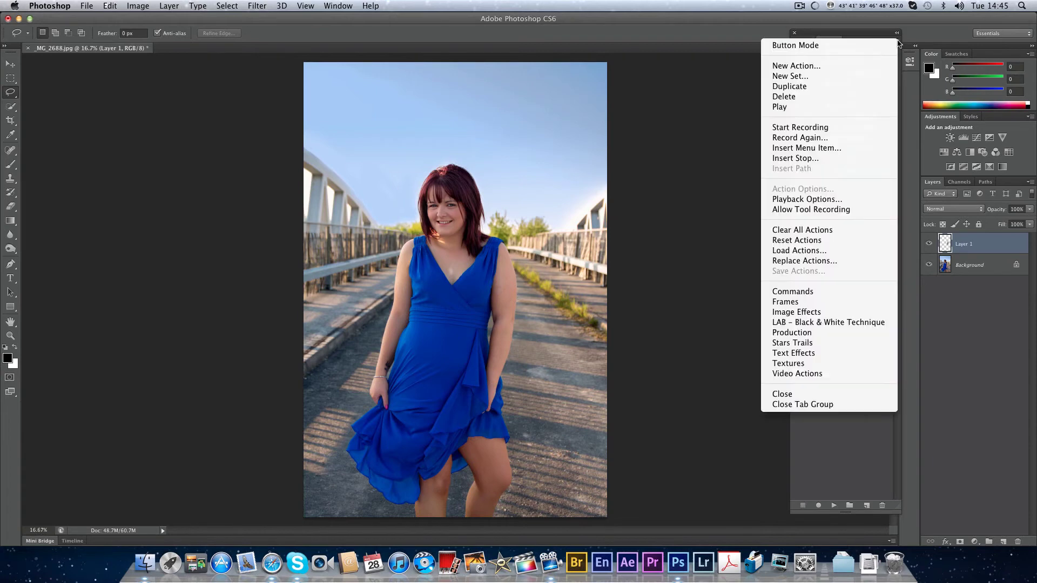
Turn on Button Mode, undo the paste, test-run COPY N PASTE, then undo its result
{"action": "left_click", "coordinate": [884, 45]}
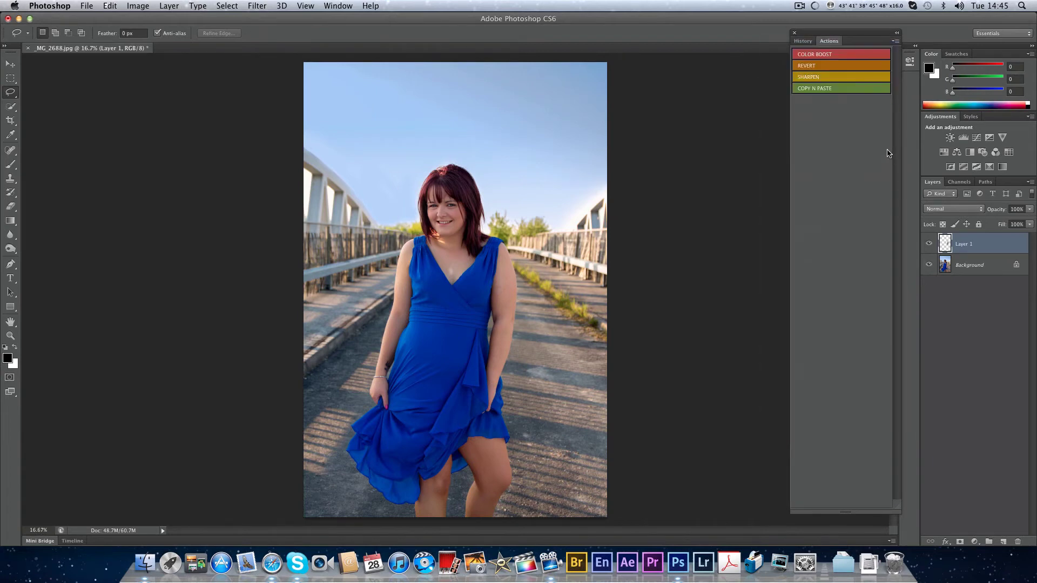
{"action": "key", "text": "BackSpace"}
{"action": "left_click", "coordinate": [827, 90]}
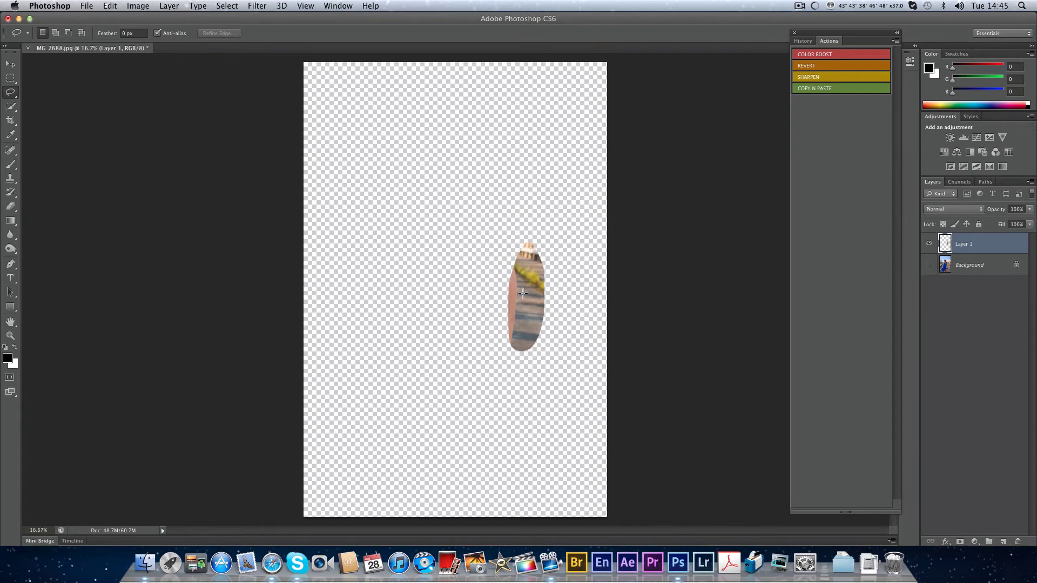
{"action": "key", "text": "BackSpace"}
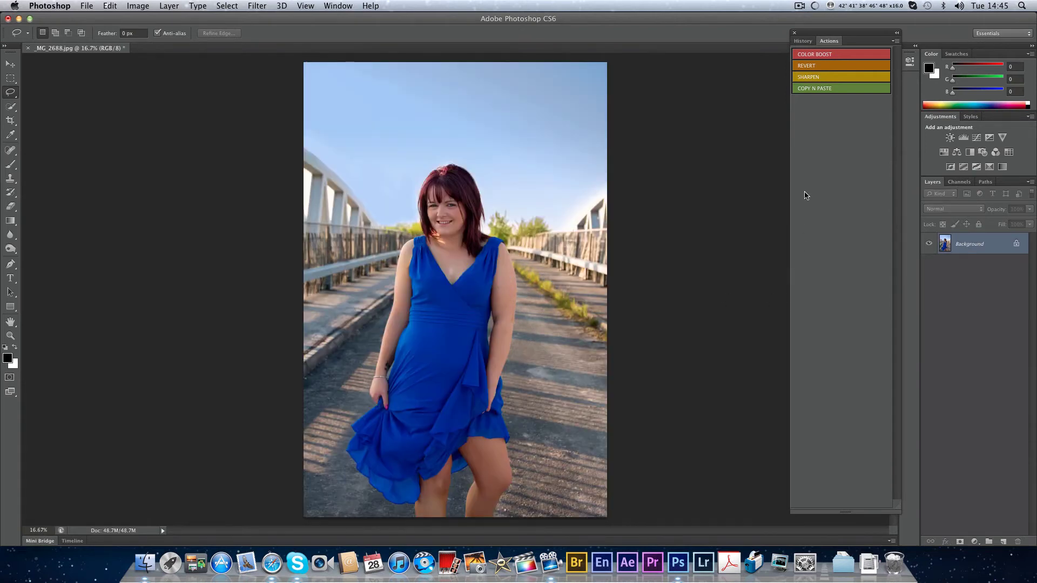
{"action": "left_click", "coordinate": [895, 41]}
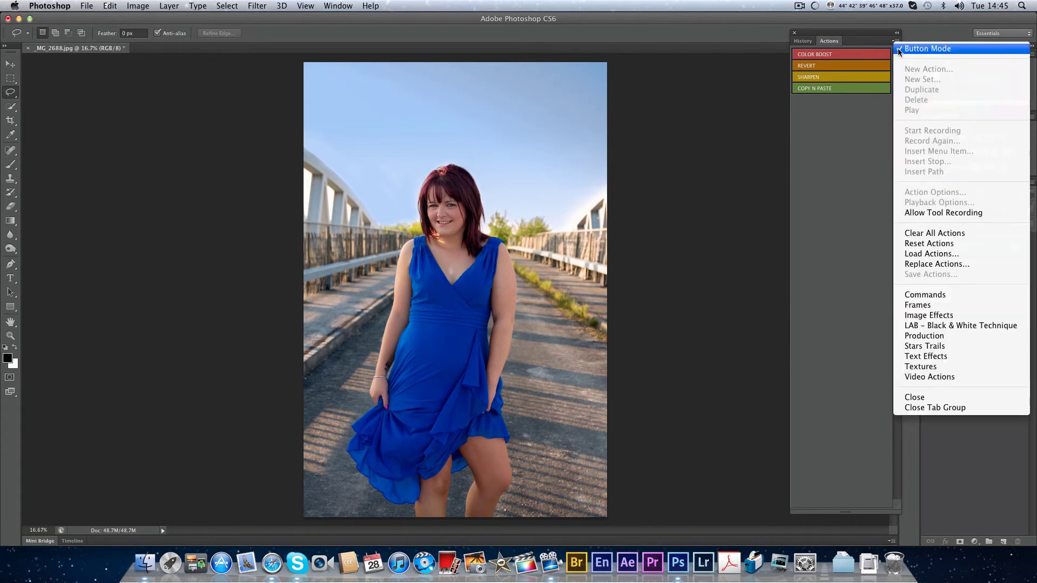
Delete the Set Selection step from COPY N PASTE and restore Button Mode
{"action": "left_click", "coordinate": [918, 48]}
{"action": "left_click", "coordinate": [848, 150]}
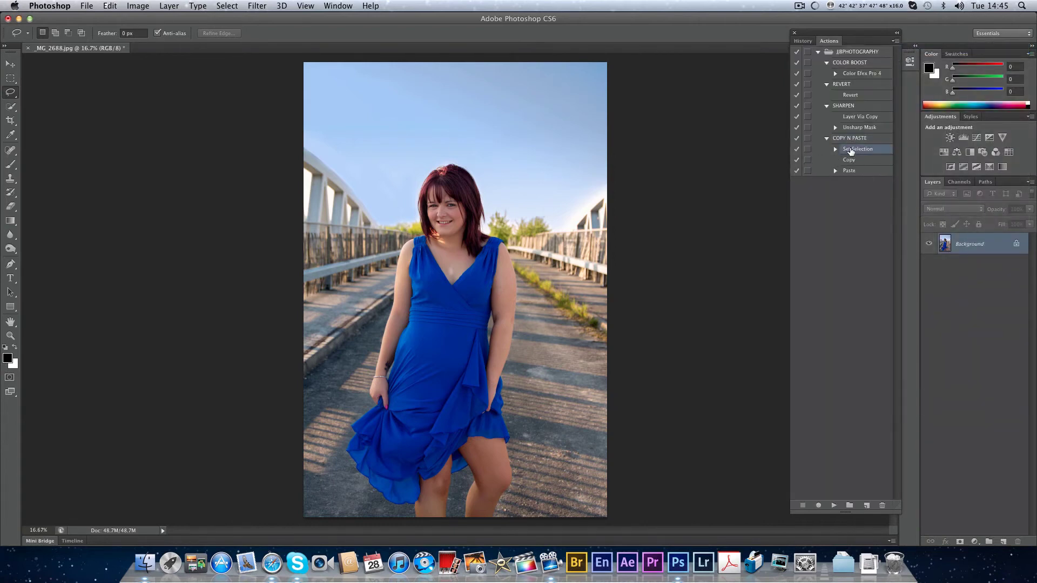
{"action": "left_click_drag", "start_coordinate": [850, 151], "coordinate": [884, 504]}
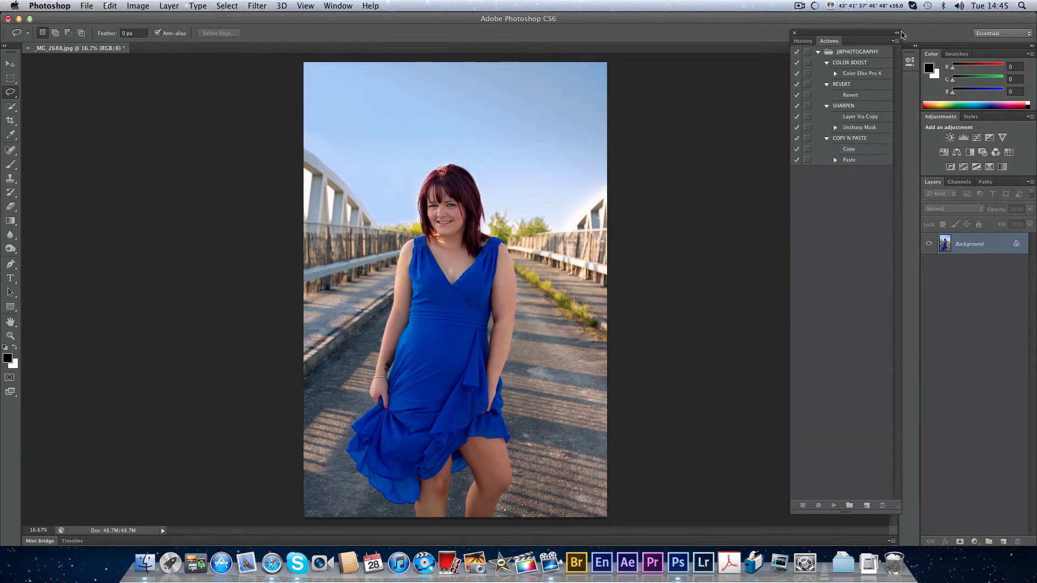
{"action": "left_click", "coordinate": [899, 42]}
{"action": "left_click", "coordinate": [918, 47]}
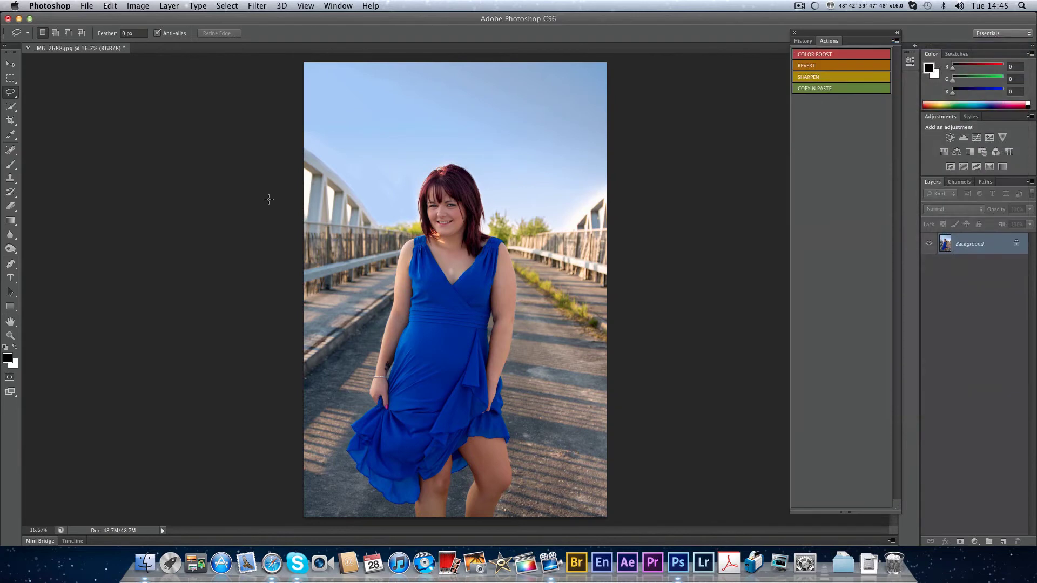
Copy a head-and-shoulders selection to Layer 1 with COPY N PASTE and hide Background
{"action": "mouse_move", "coordinate": [496, 202]}
{"action": "left_mouse_down"}
{"action": "mouse_move", "coordinate": [429, 295]}
{"action": "mouse_move", "coordinate": [448, 145]}
{"action": "mouse_move", "coordinate": [498, 237]}
{"action": "left_mouse_up"}
{"action": "left_click", "coordinate": [845, 88]}
{"action": "left_click", "coordinate": [927, 265]}
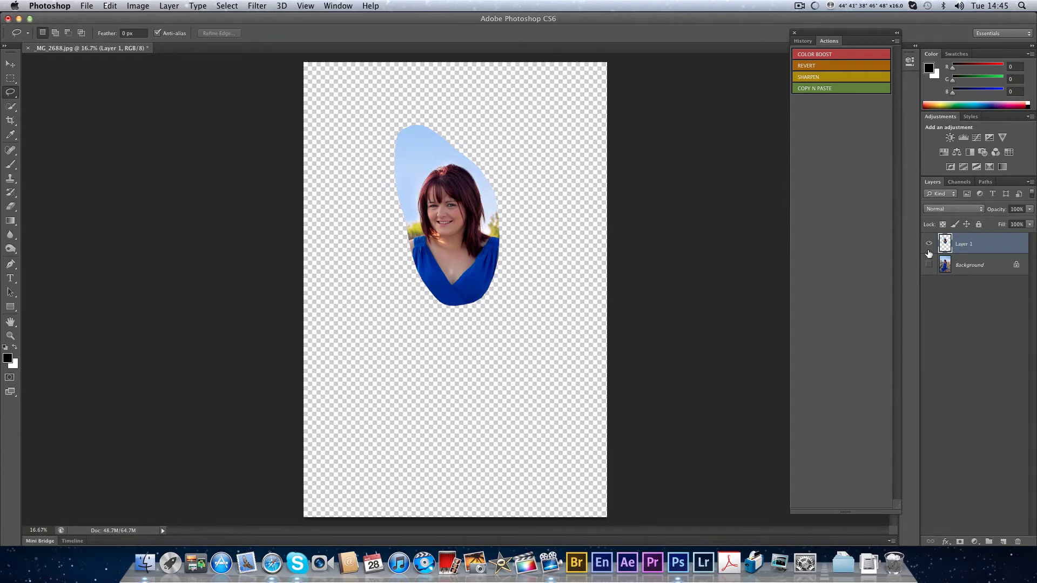
Undo the head copy, run COPY N PASTE on an area beside the arm, then undo it
{"action": "key", "text": "F12"}
{"action": "mouse_move", "coordinate": [511, 256]}
{"action": "left_mouse_down"}
{"action": "mouse_move", "coordinate": [506, 359]}
{"action": "mouse_move", "coordinate": [522, 375]}
{"action": "mouse_move", "coordinate": [549, 330]}
{"action": "mouse_move", "coordinate": [546, 196]}
{"action": "mouse_move", "coordinate": [523, 205]}
{"action": "mouse_move", "coordinate": [511, 258]}
{"action": "left_mouse_up"}
{"action": "left_click", "coordinate": [840, 88]}
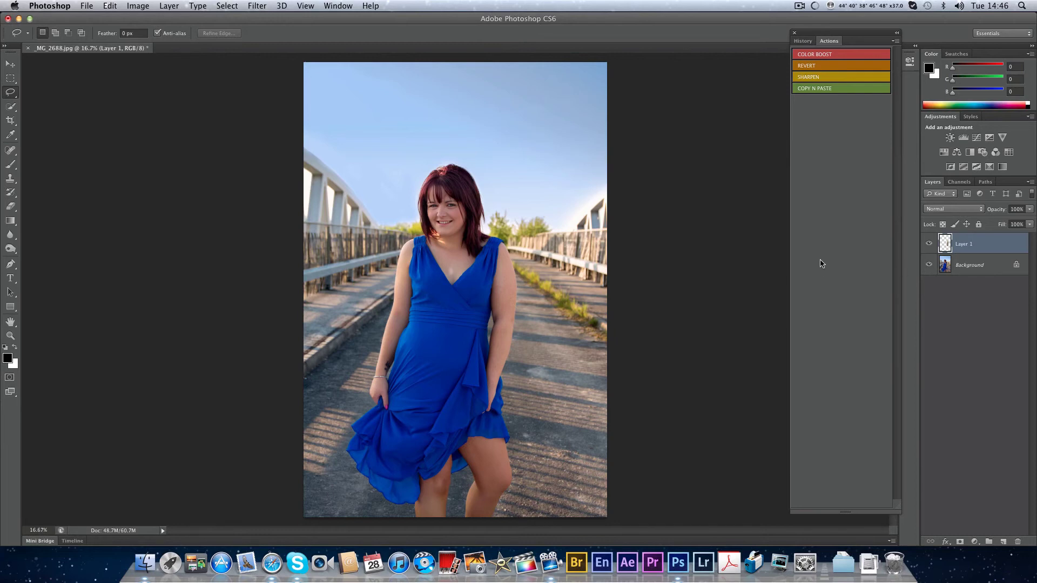
{"action": "key", "text": "BackSpace"}
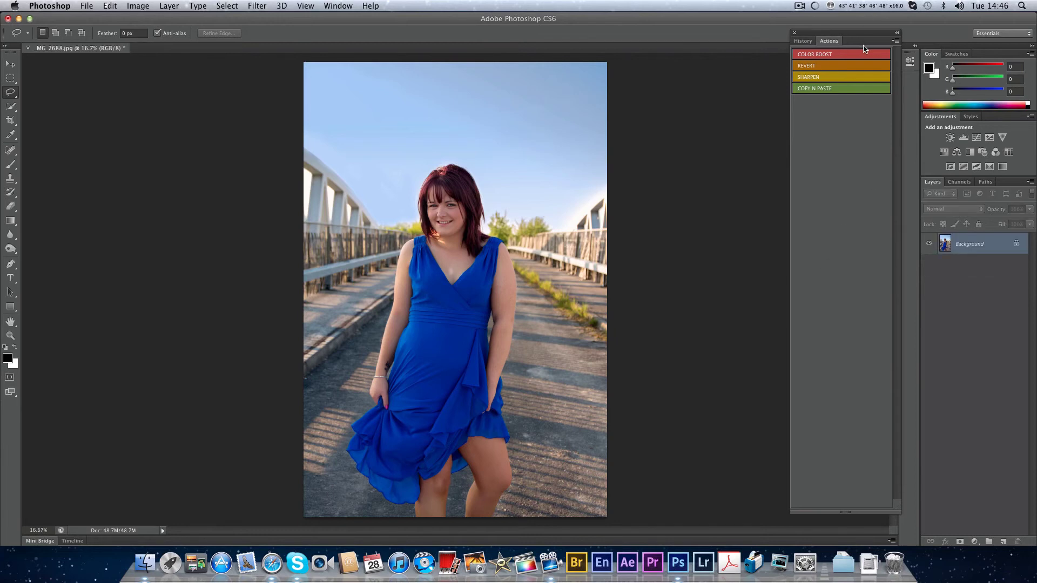
Switch the Actions panel to list view and collapse the JJBPHOTOGRAPHY set
{"action": "left_click", "coordinate": [895, 41]}
{"action": "left_click", "coordinate": [904, 46]}
{"action": "left_click", "coordinate": [854, 54]}
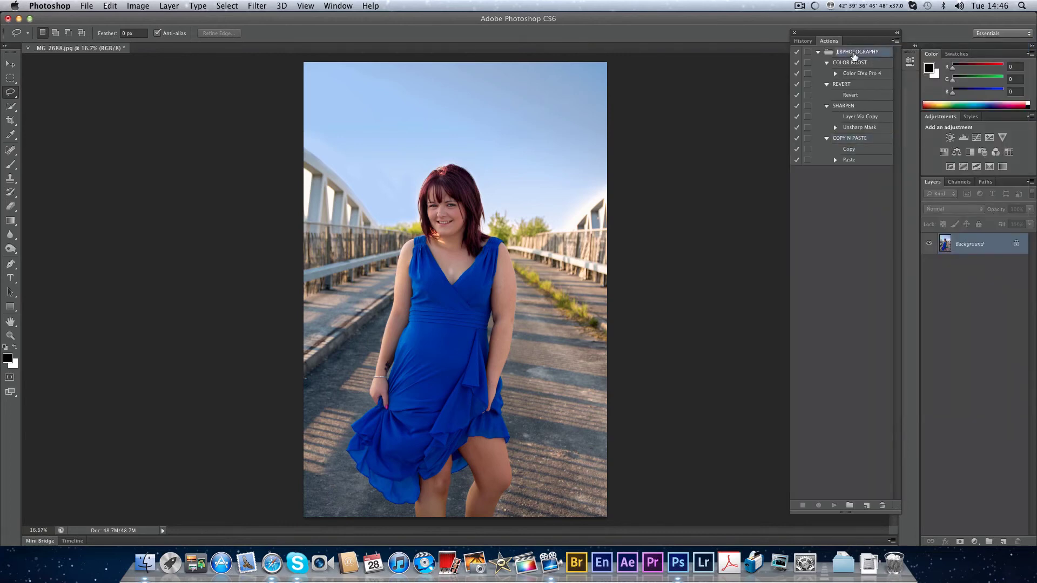
{"action": "left_click", "coordinate": [818, 52]}
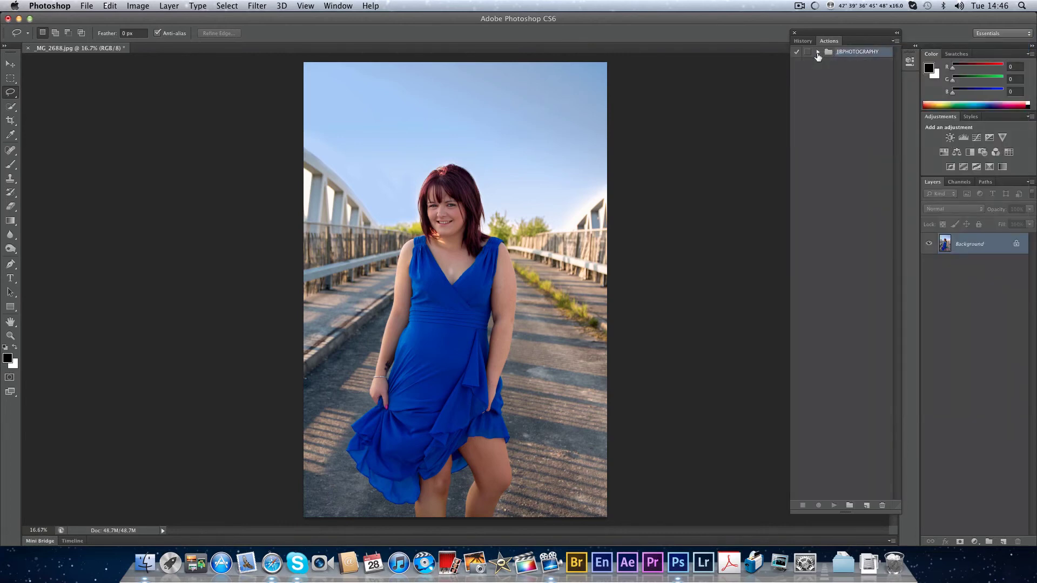
{"action": "left_click", "coordinate": [818, 53]}
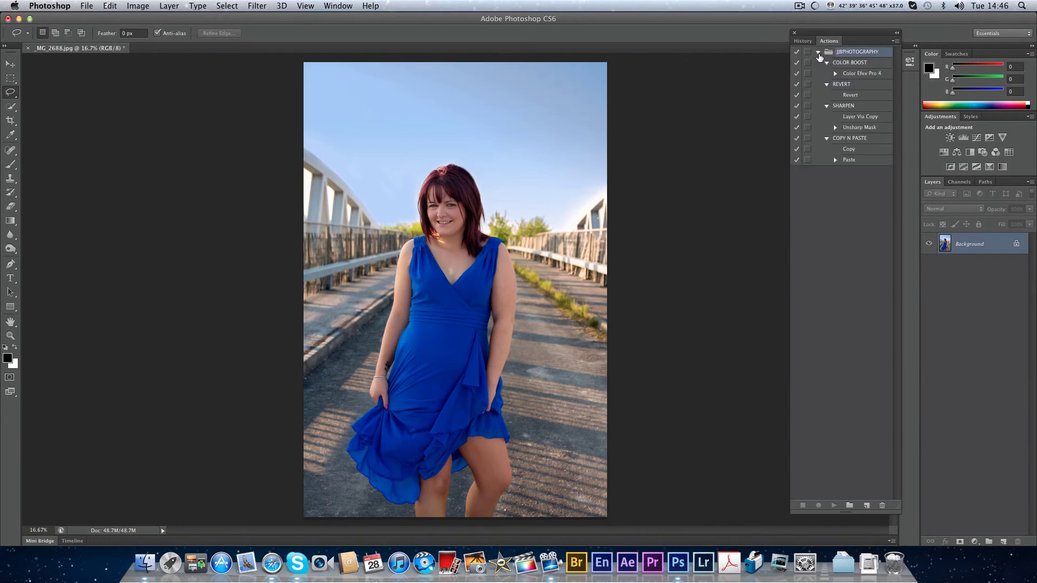
{"action": "left_click", "coordinate": [818, 53]}
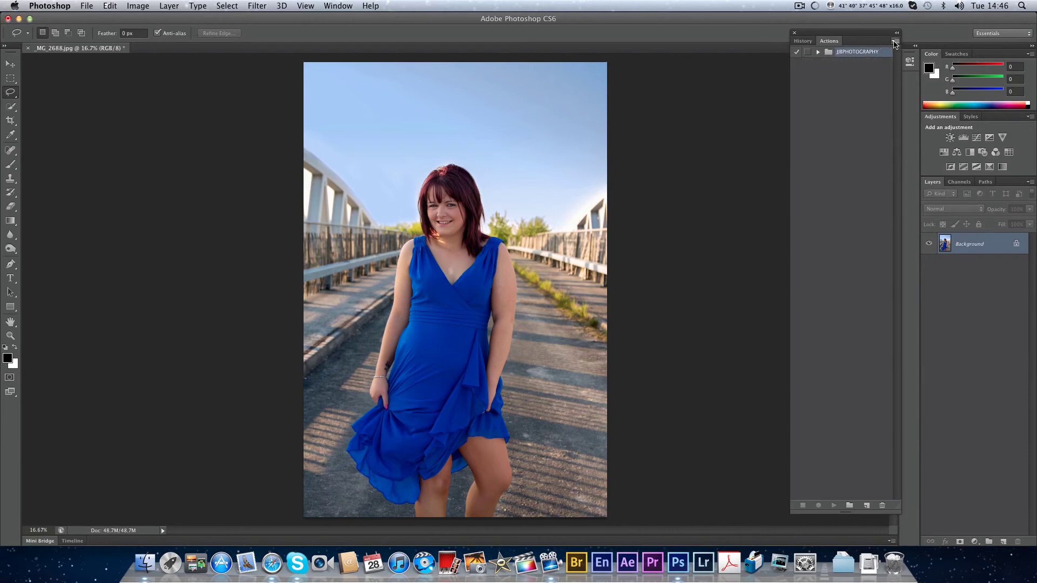
Bring up the Save Actions prompt for the set, then close it
{"action": "left_click", "coordinate": [895, 42]}
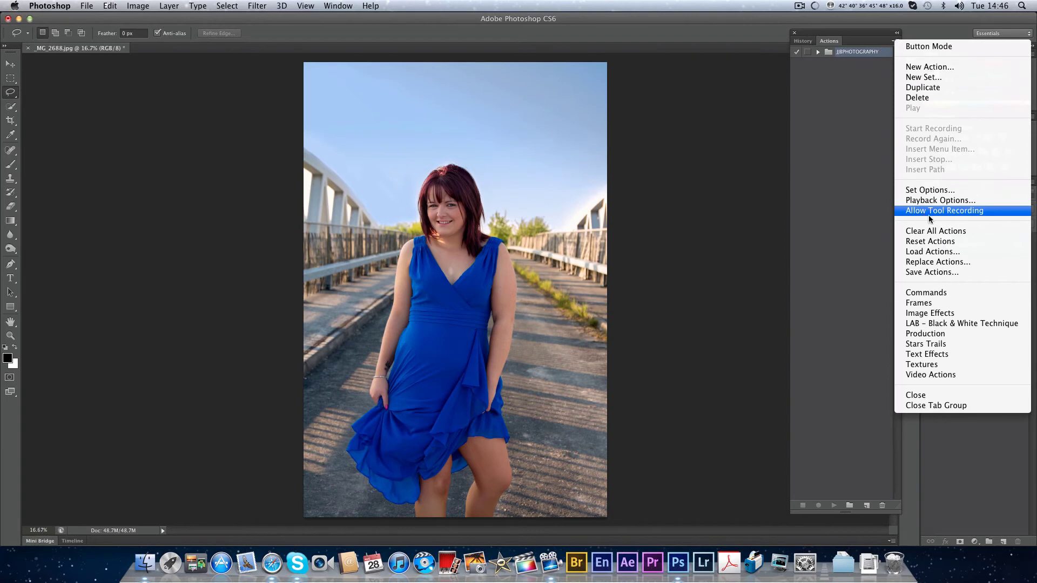
{"action": "left_click", "coordinate": [932, 271]}
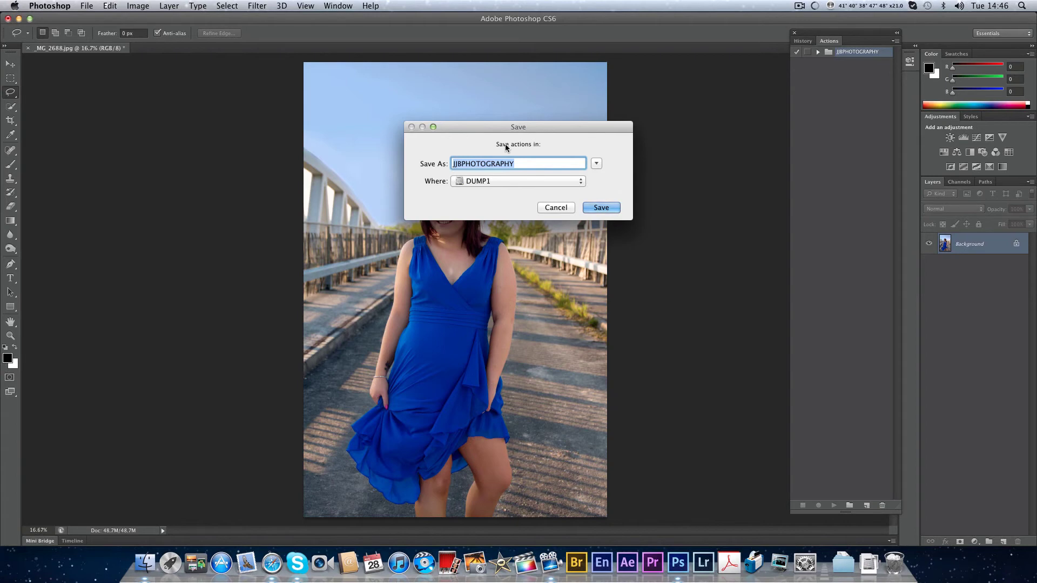
{"action": "left_click", "coordinate": [558, 209]}
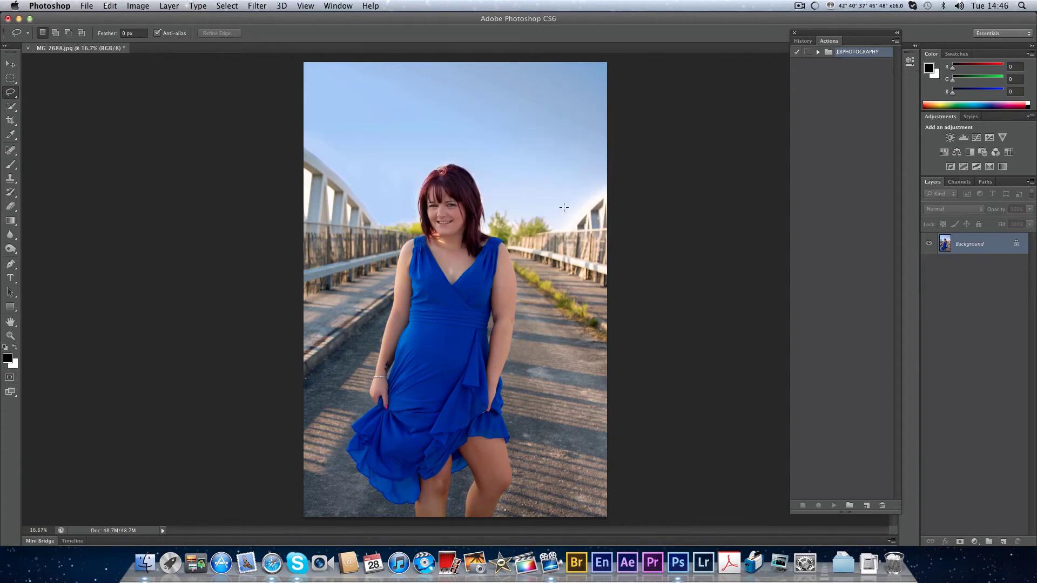
Clear every action from the Actions panel
{"action": "left_click", "coordinate": [896, 41]}
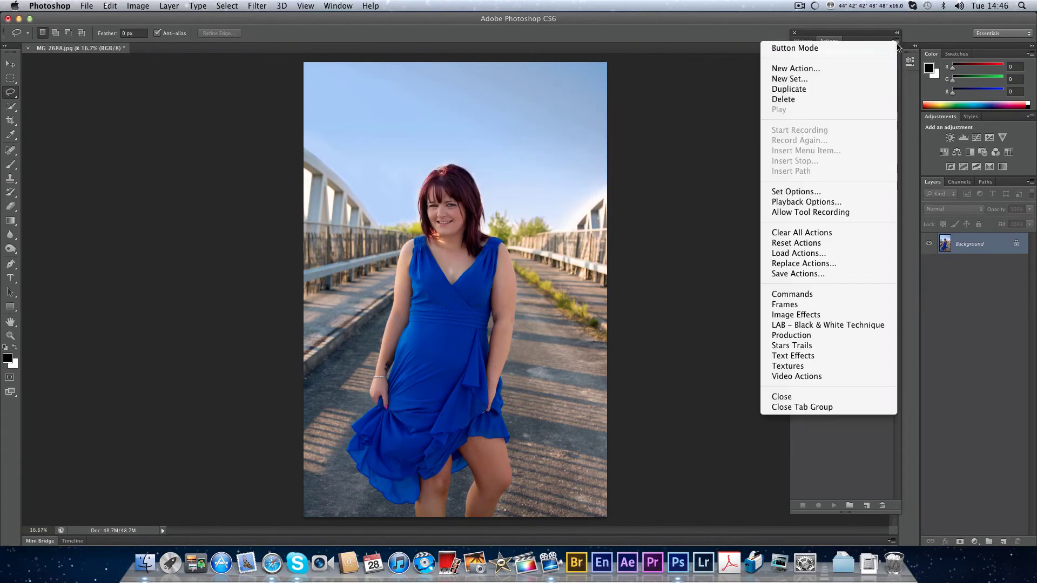
{"action": "left_click", "coordinate": [806, 233]}
{"action": "left_click", "coordinate": [617, 193]}
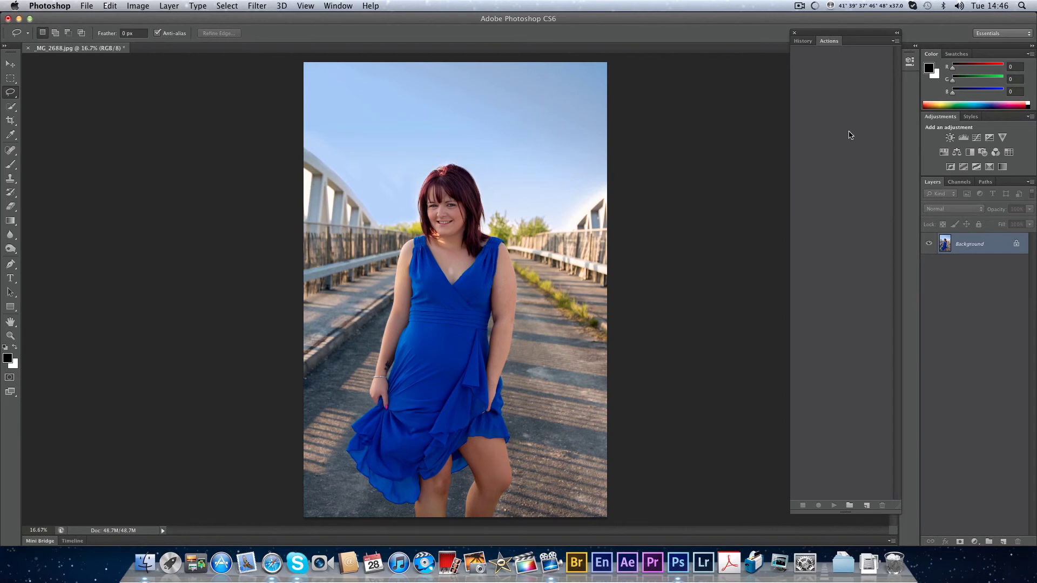
Load the jjbphotography.atn action set from the DUMP1 folder
{"action": "left_click", "coordinate": [895, 42]}
{"action": "left_click", "coordinate": [940, 255]}
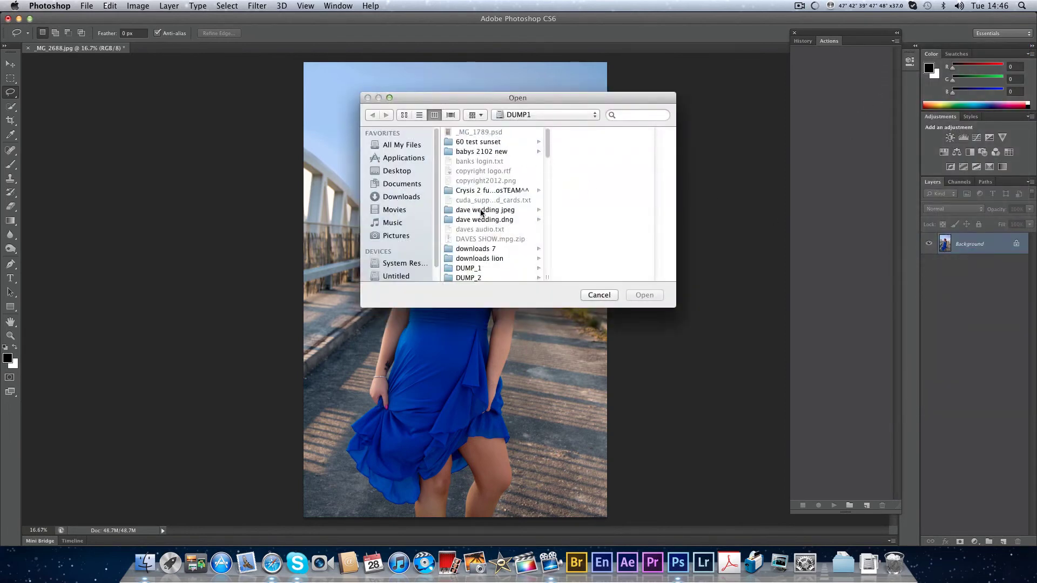
{"action": "scroll", "coordinate": [474, 177], "scroll_direction": "down", "scroll_amount": 5}
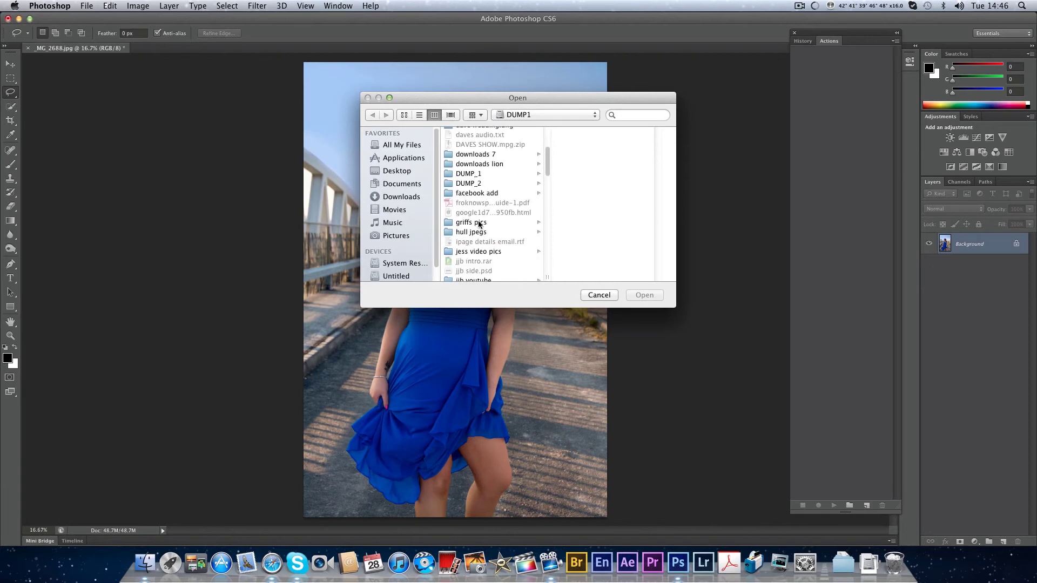
{"action": "scroll", "coordinate": [475, 244], "scroll_direction": "down", "scroll_amount": 3}
{"action": "left_click", "coordinate": [481, 238]}
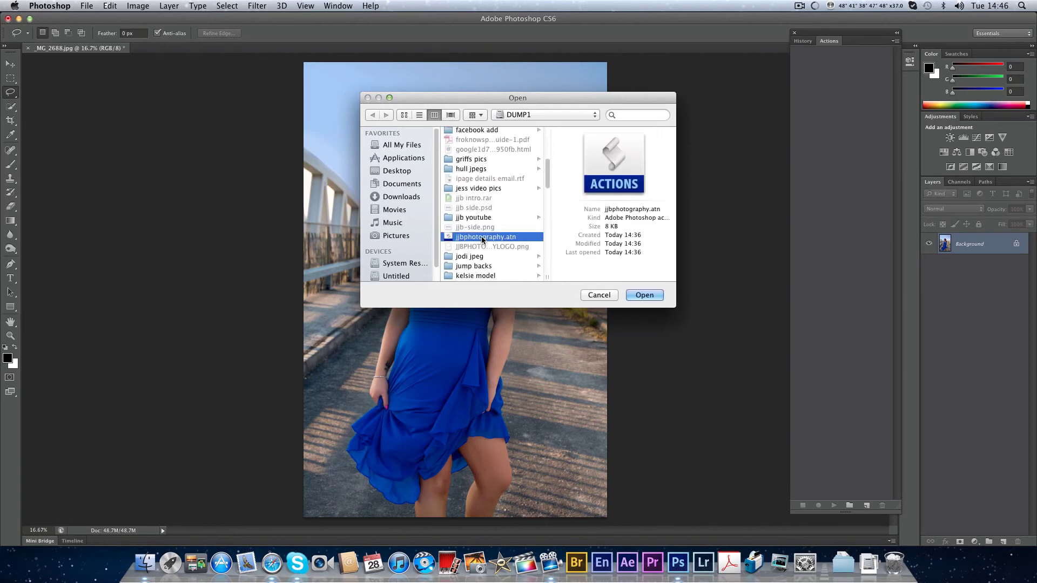
{"action": "left_click", "coordinate": [644, 294]}
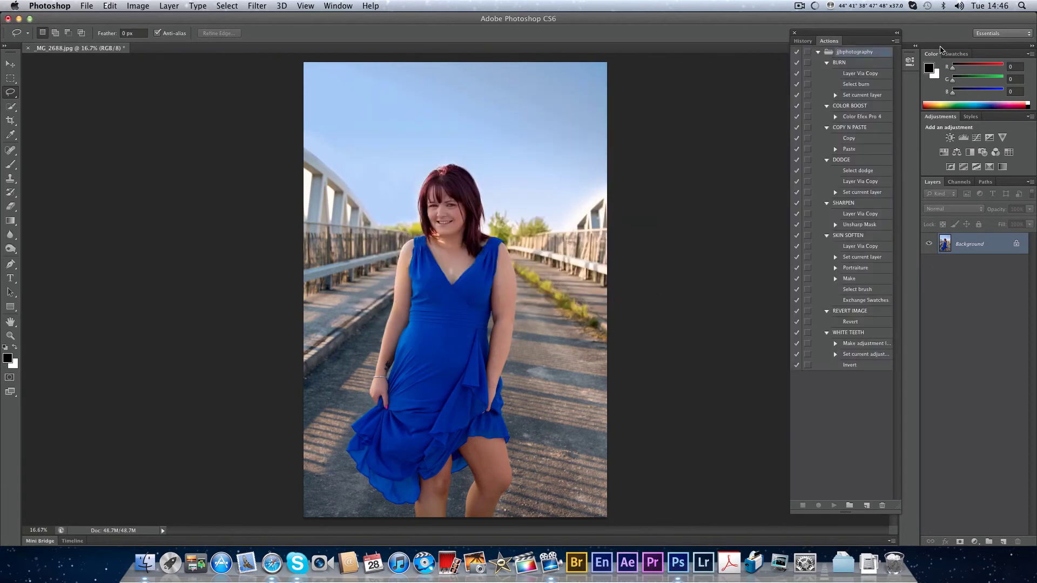
{"action": "left_click", "coordinate": [895, 41]}
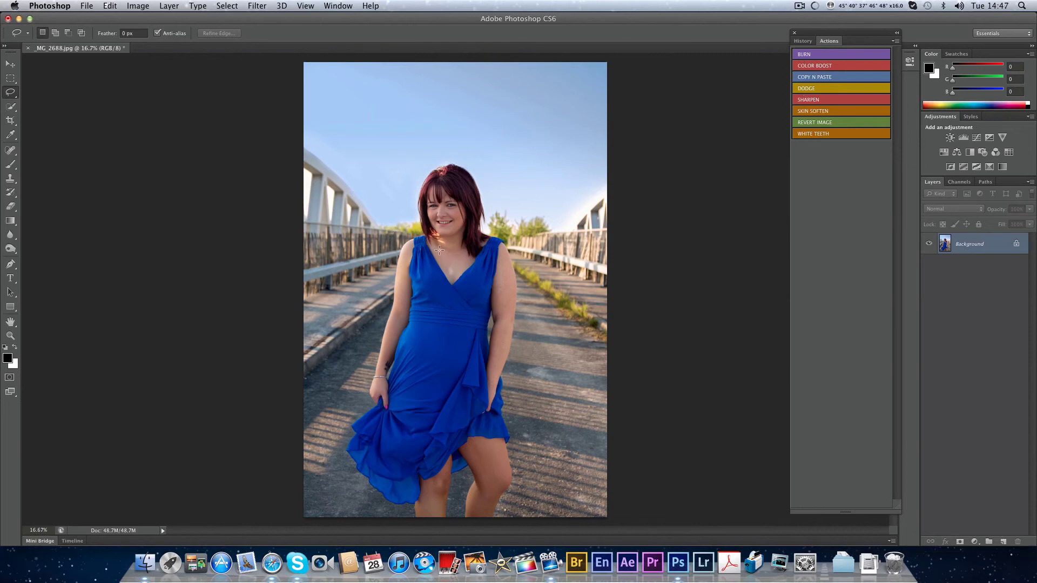
Run WHITE TEETH and paint white on its mask over the teeth at actual pixels
{"action": "left_click", "coordinate": [805, 137]}
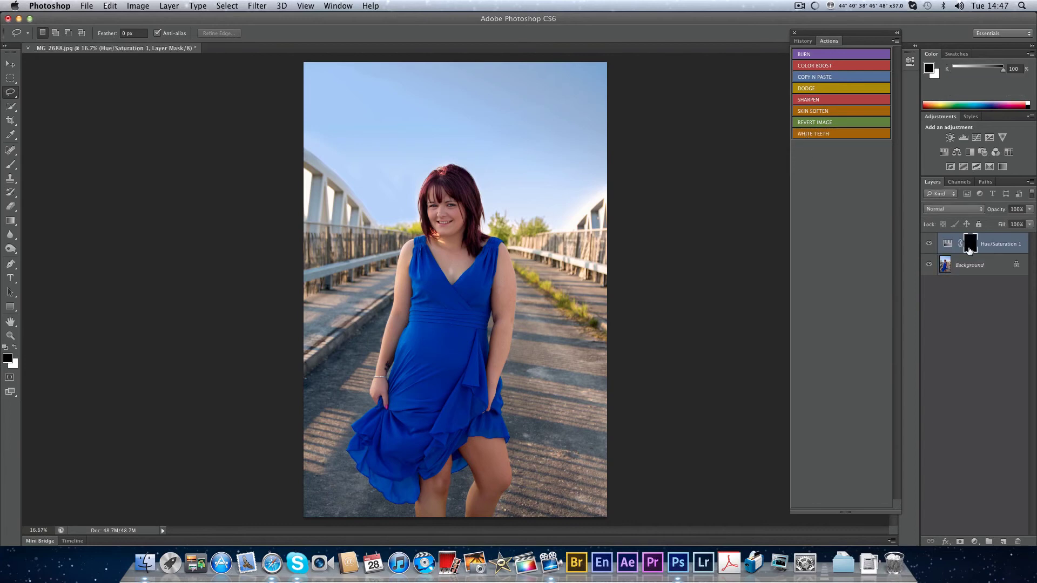
{"action": "key", "text": "super+1"}
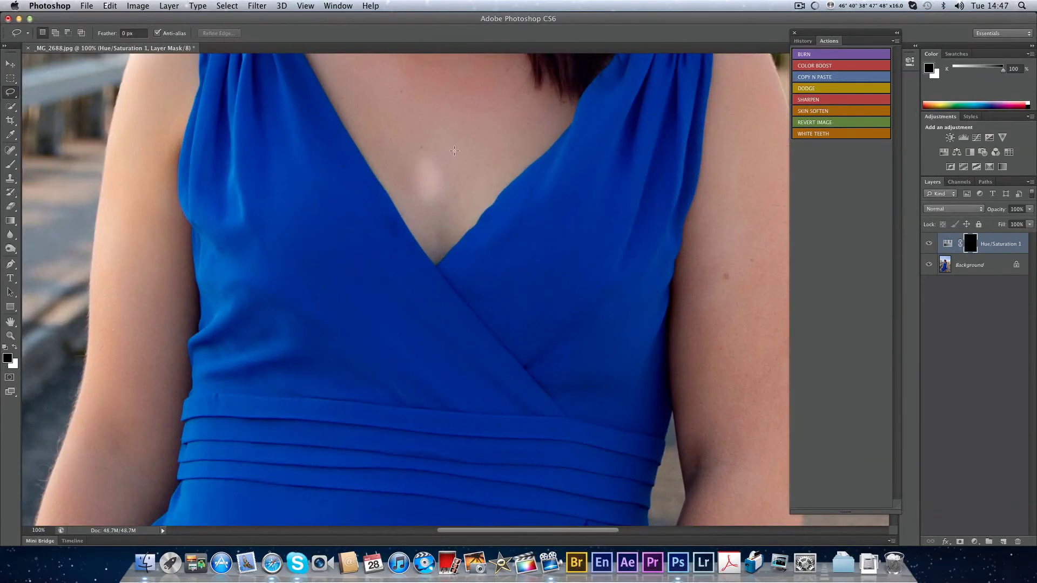
{"action": "scroll", "coordinate": [398, 243], "scroll_direction": "up", "scroll_amount": 5}
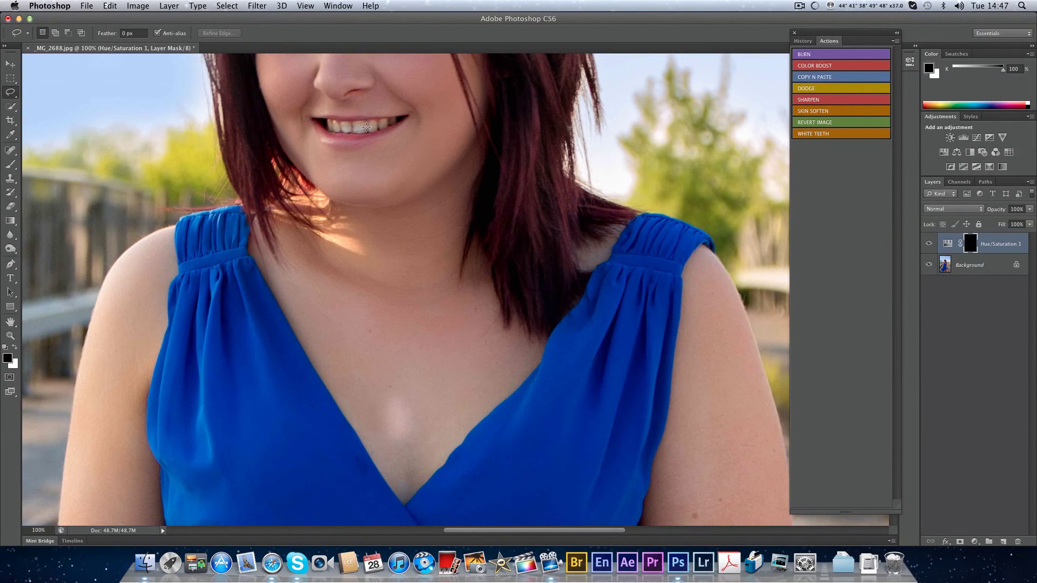
{"action": "key", "text": "b"}
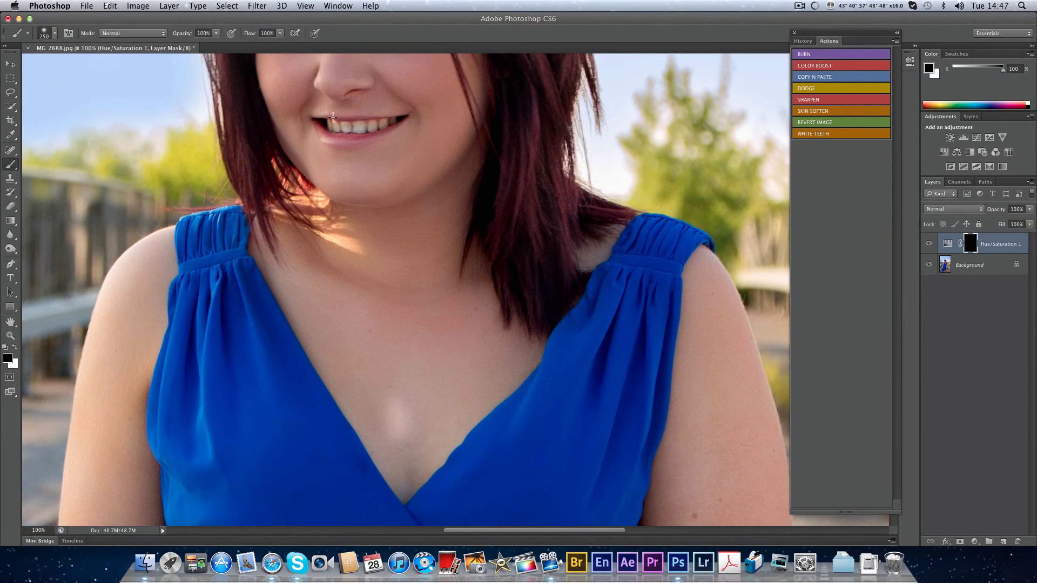
{"action": "key", "text": "x"}
{"action": "left_click_drag", "start_coordinate": [381, 125], "coordinate": [330, 122]}
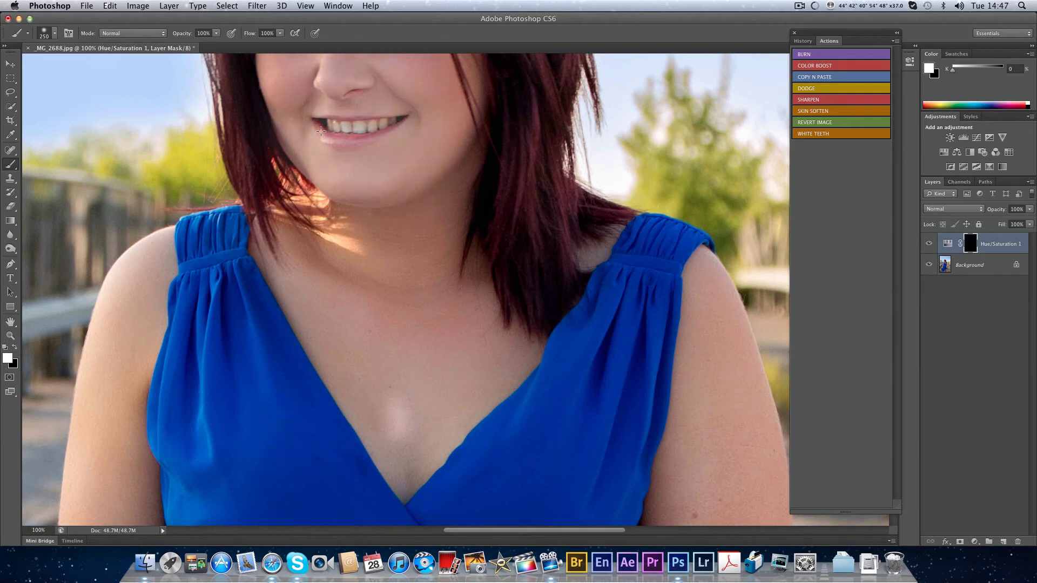
Compare the whitening before and after, then delete the teeth whitening layer
{"action": "left_click", "coordinate": [928, 243]}
{"action": "left_click", "coordinate": [929, 244]}
{"action": "left_click", "coordinate": [929, 244]}
{"action": "left_click", "coordinate": [930, 246]}
{"action": "left_click", "coordinate": [930, 245]}
{"action": "left_click", "coordinate": [932, 245]}
{"action": "left_click", "coordinate": [933, 246]}
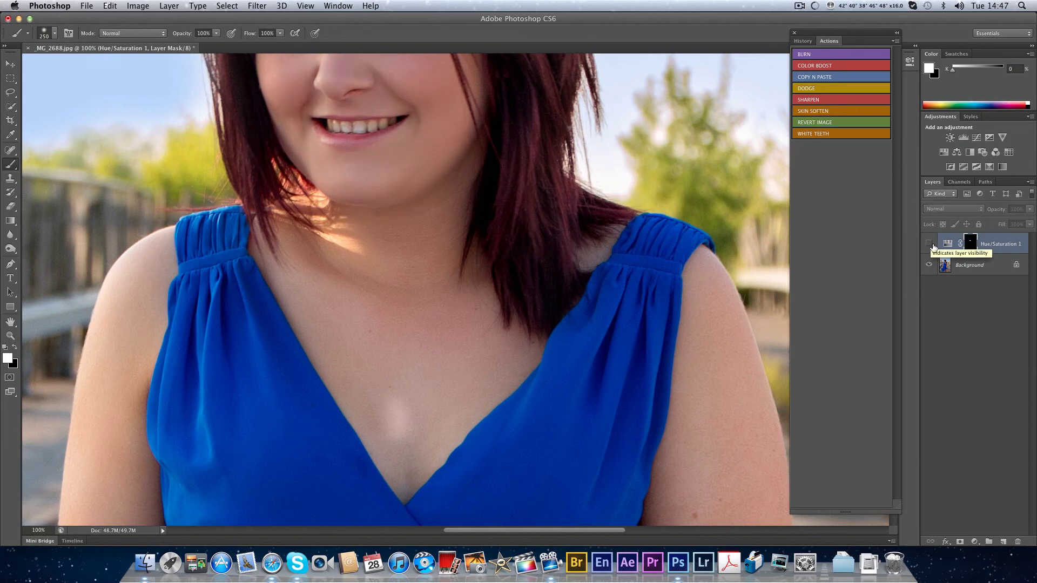
{"action": "key", "text": "Delete"}
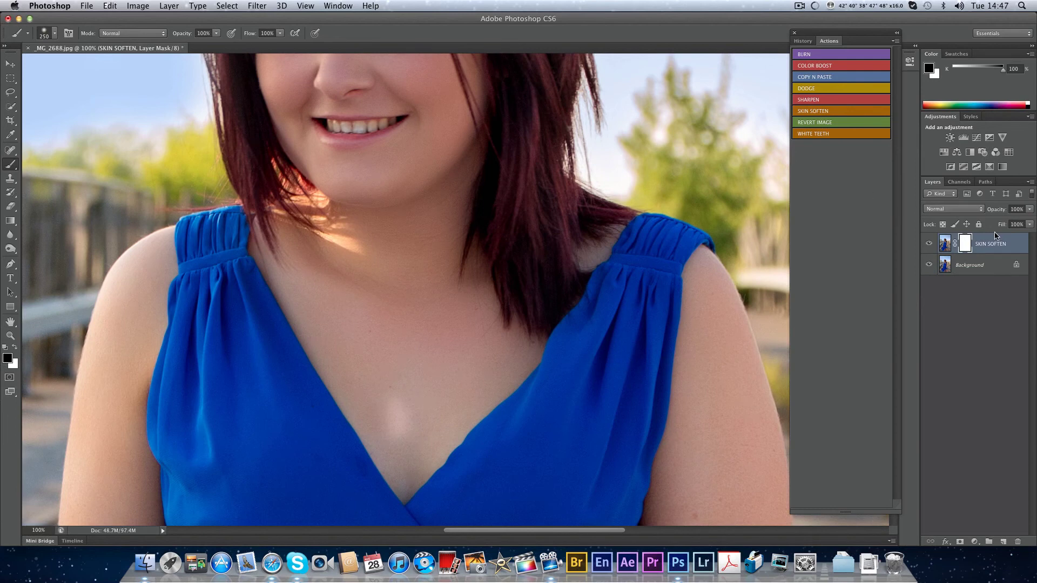
Delete the SKIN SOFTEN layer and zoom out until the whole portrait fits
{"action": "key", "text": "BackSpace"}
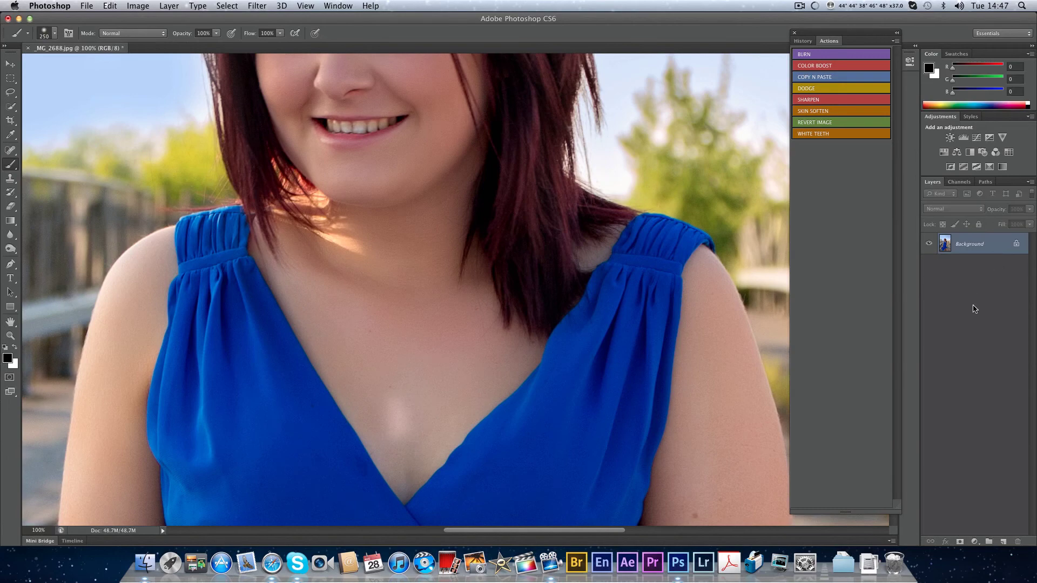
{"action": "key", "text": "super+0"}
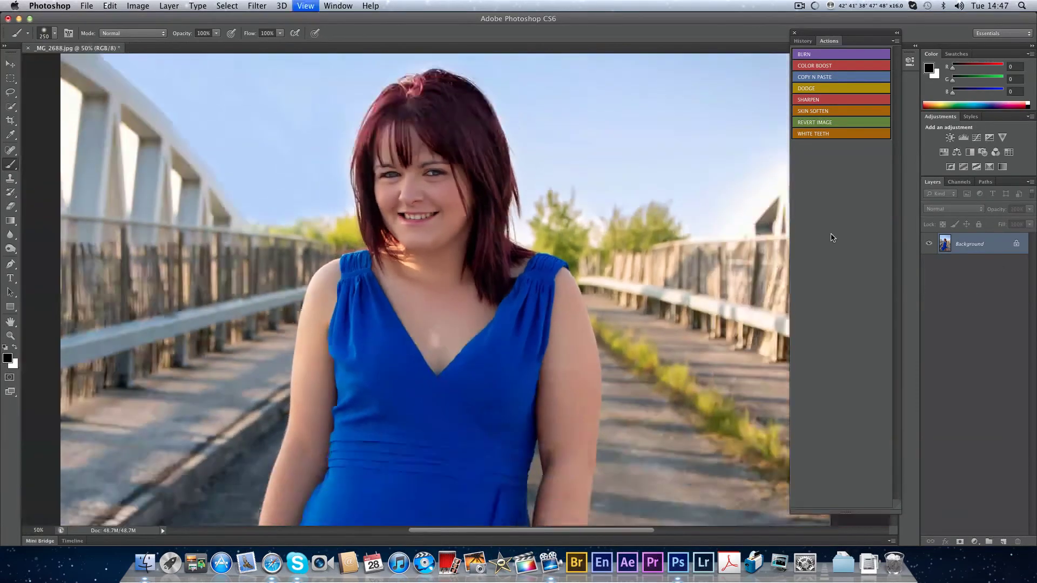
{"action": "key", "text": "super+minus"}
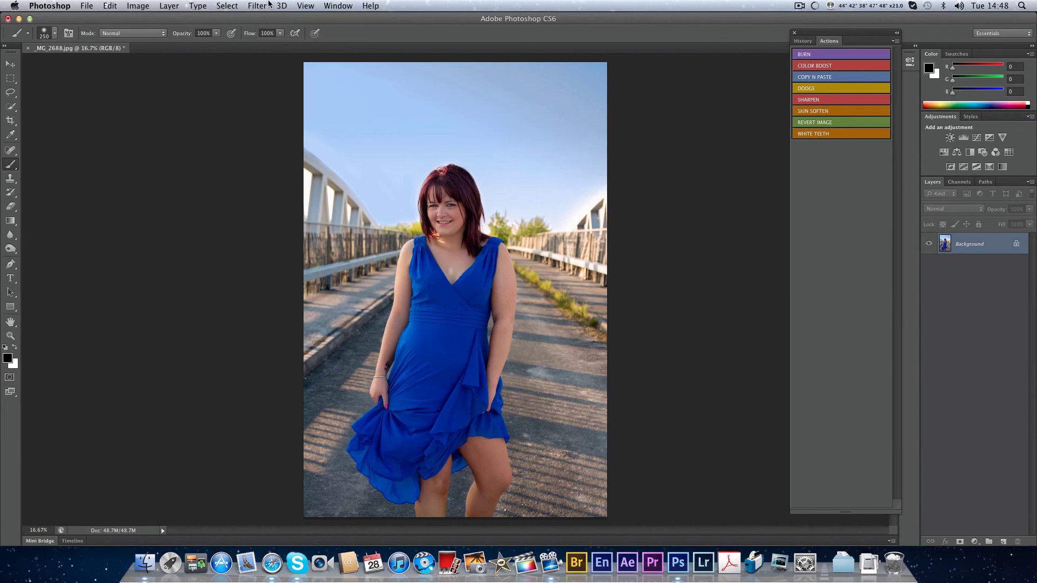
{"action": "left_click", "coordinate": [257, 5]}
{"action": "mouse_move", "coordinate": [291, 254]}
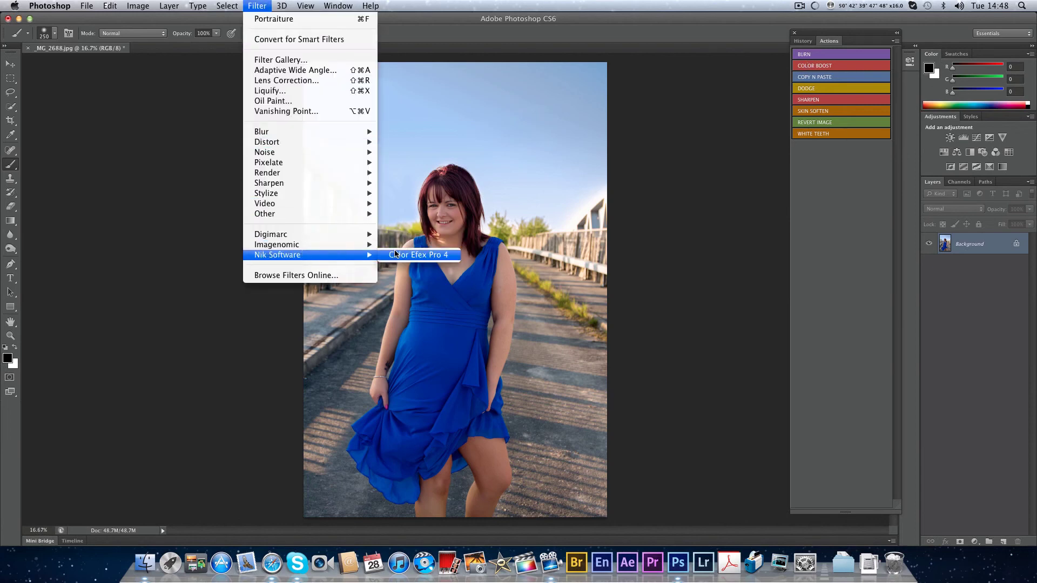
{"action": "left_click", "coordinate": [416, 254]}
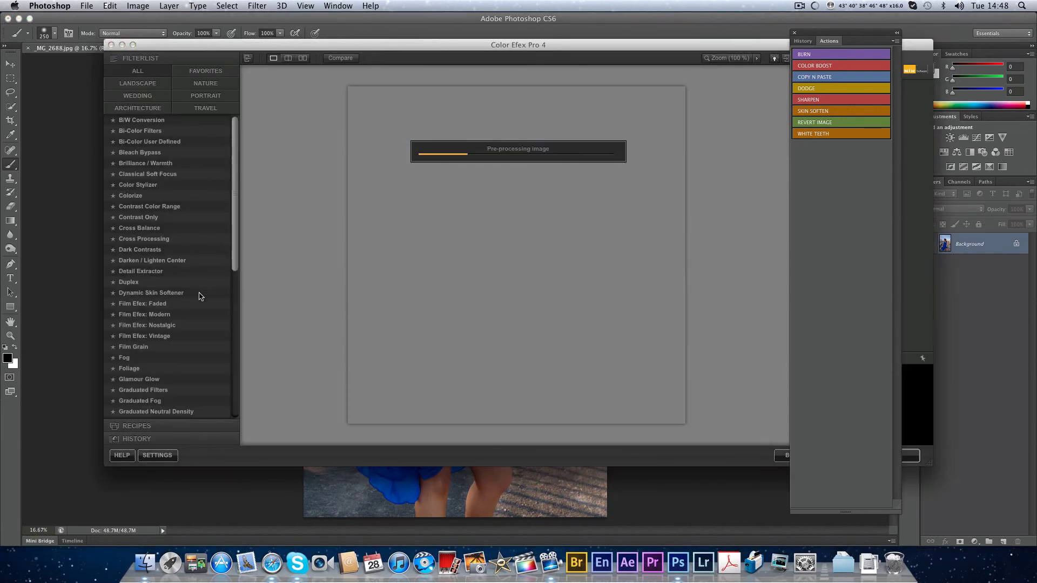
{"action": "left_click", "coordinate": [156, 388]}
{"action": "scroll", "coordinate": [156, 387], "scroll_direction": "down", "scroll_amount": 5}
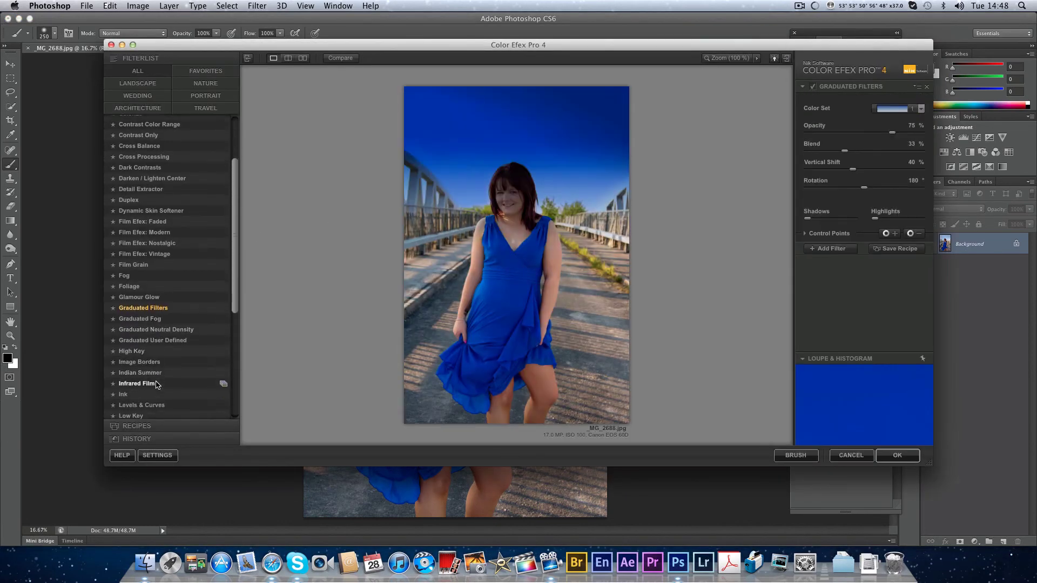
{"action": "left_click", "coordinate": [141, 336]}
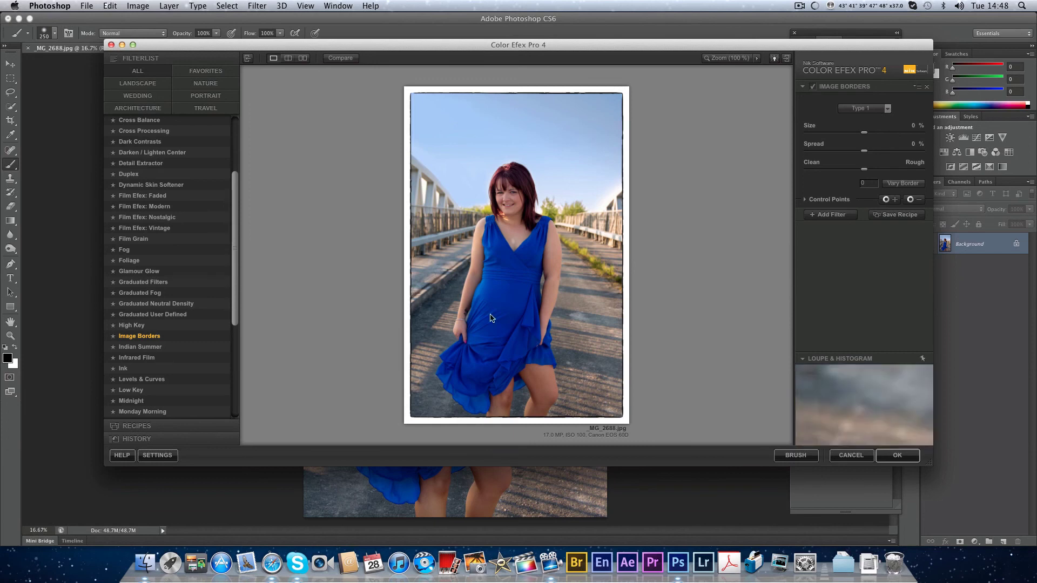
{"action": "left_click", "coordinate": [850, 456]}
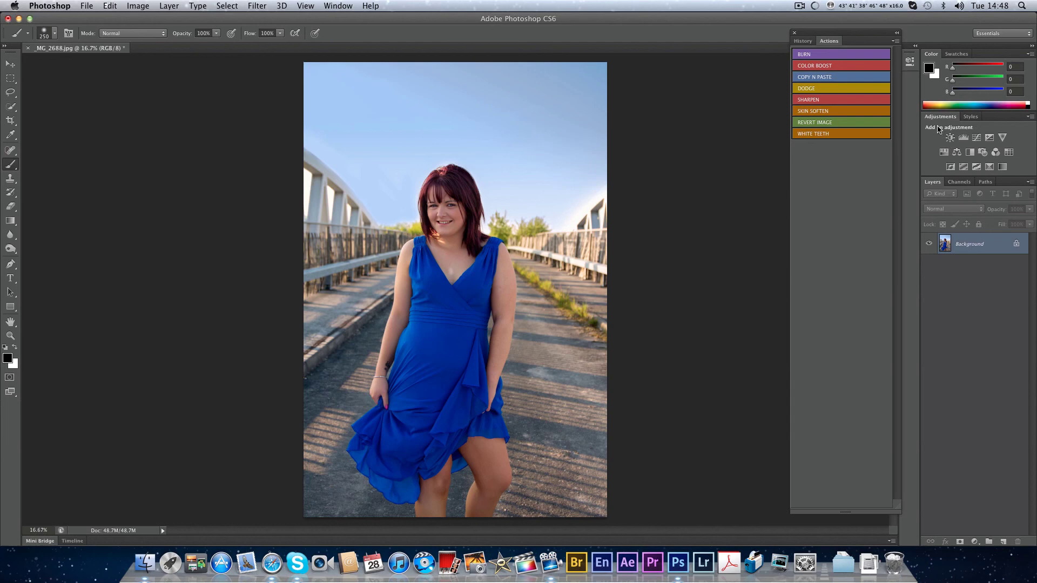
{"action": "left_click", "coordinate": [86, 5]}
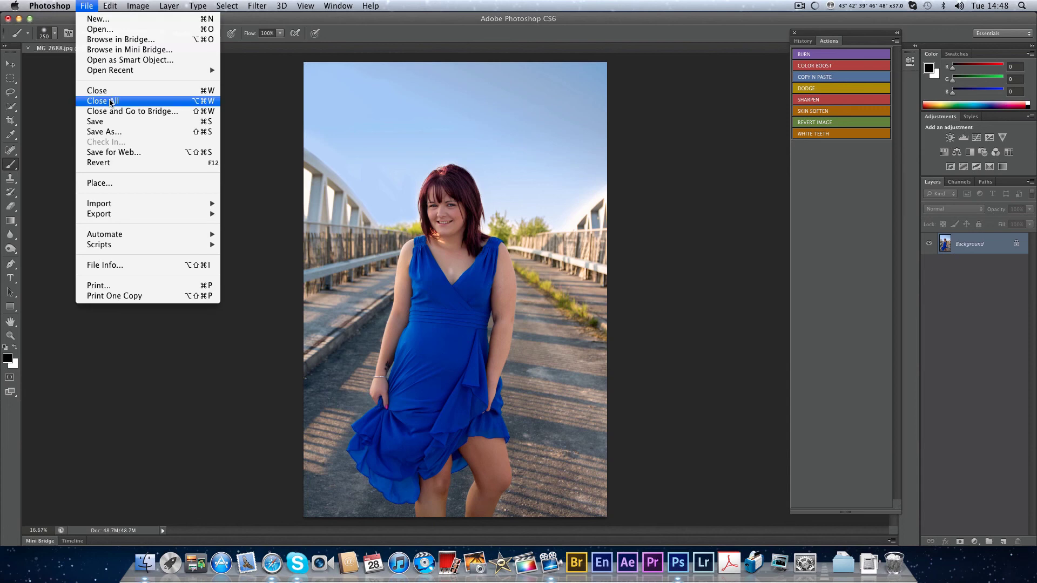
{"action": "left_click", "coordinate": [114, 152]}
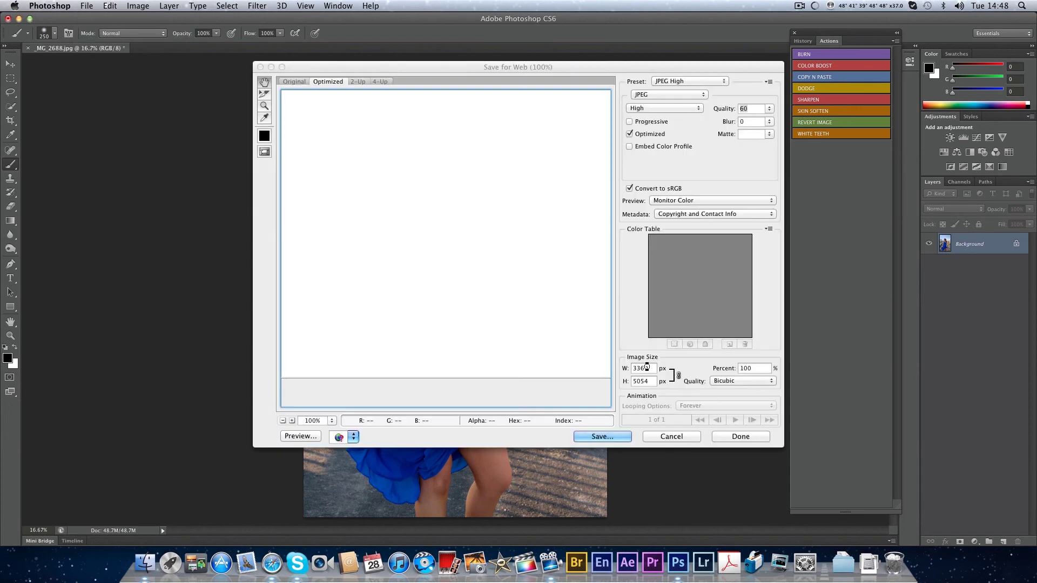
{"action": "left_click", "coordinate": [650, 380]}
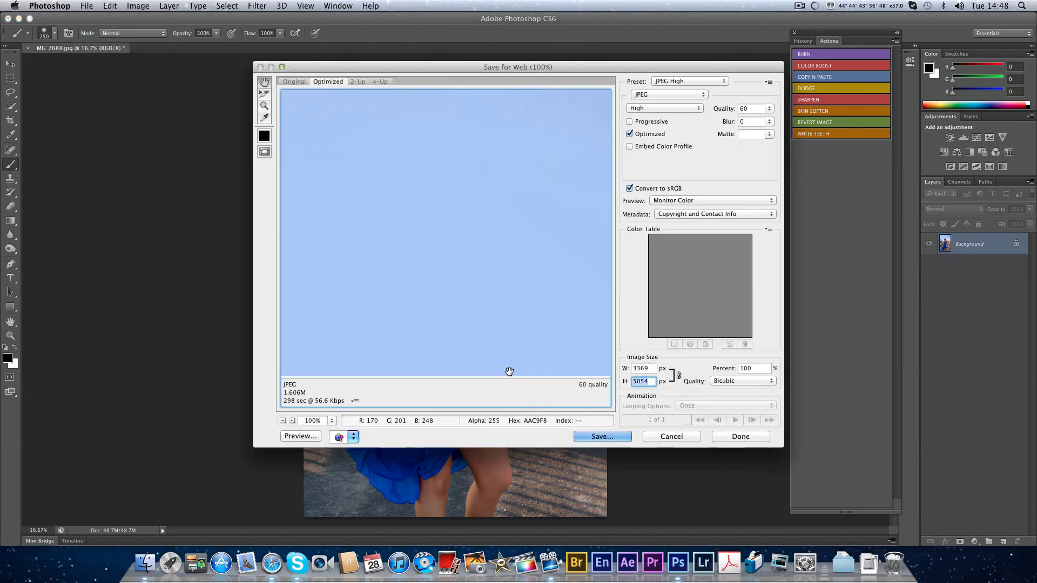
{"action": "type", "text": "800"}
{"action": "left_click", "coordinate": [536, 194]}
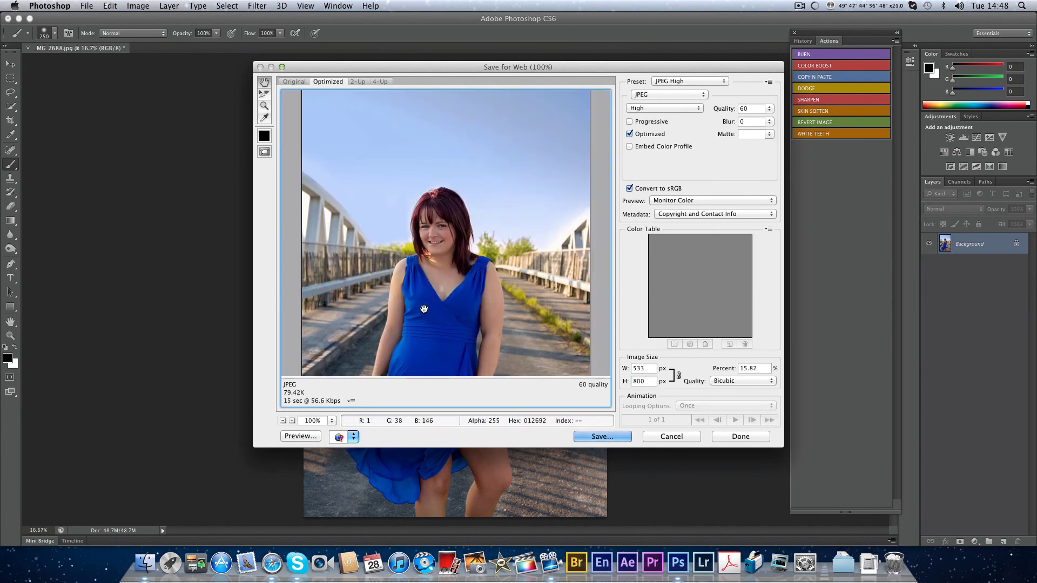
{"action": "left_click_drag", "start_coordinate": [721, 110], "coordinate": [735, 111]}
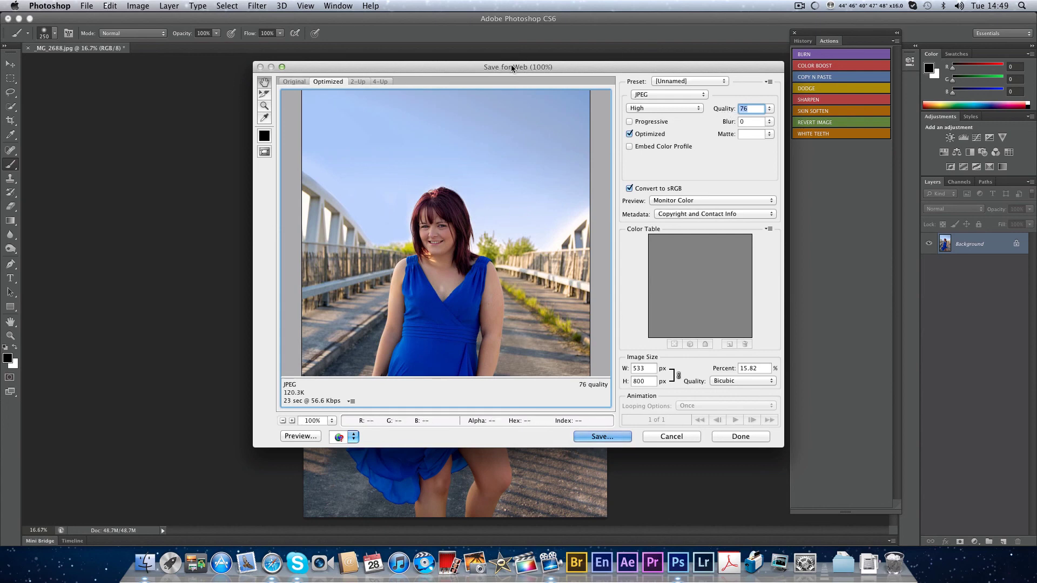
{"action": "left_click_drag", "start_coordinate": [513, 67], "coordinate": [845, 65]}
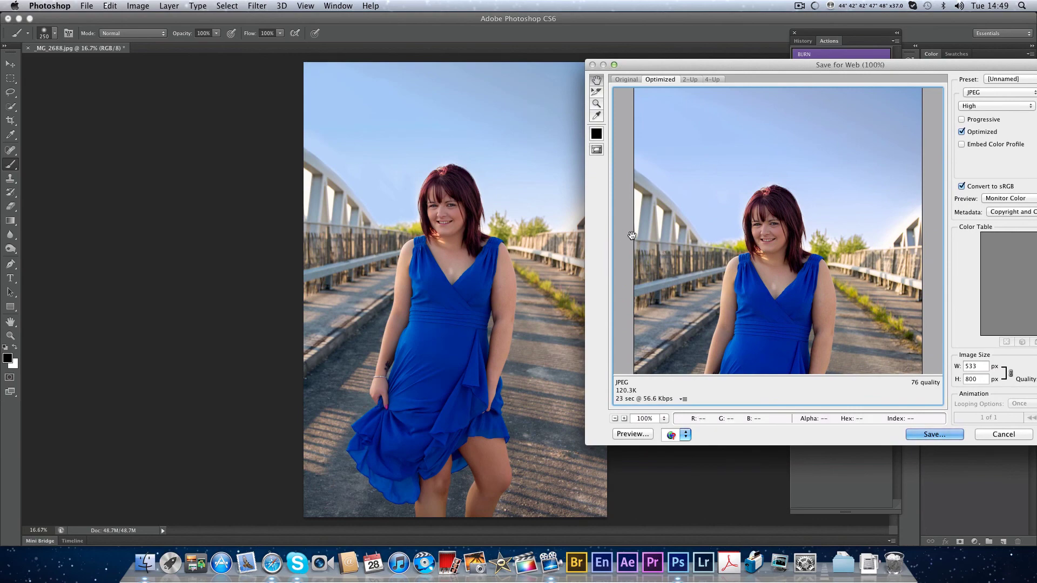
{"action": "left_click_drag", "start_coordinate": [728, 67], "coordinate": [410, 47]}
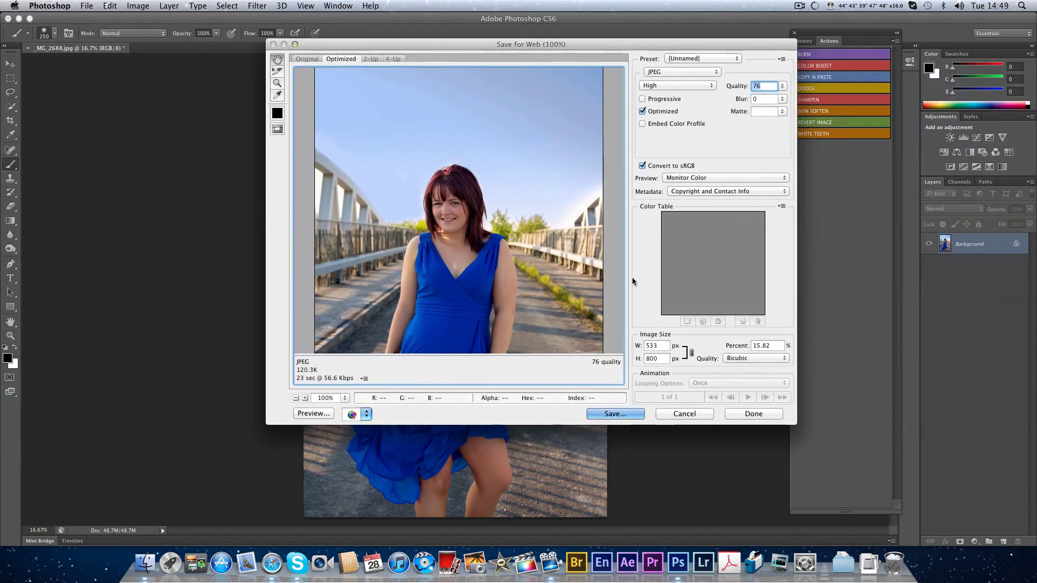
{"action": "left_click", "coordinate": [755, 358]}
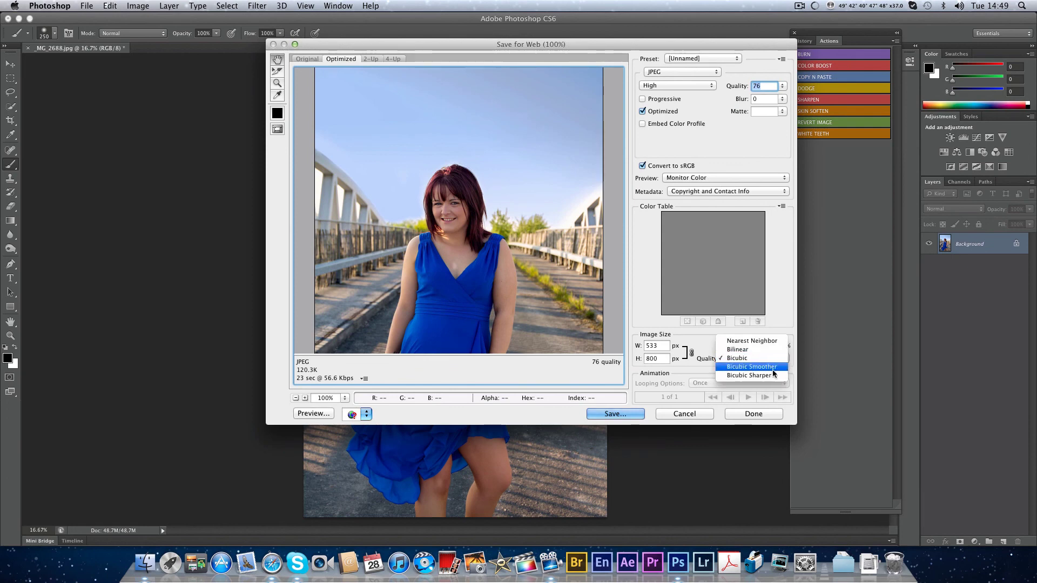
{"action": "left_click", "coordinate": [751, 375]}
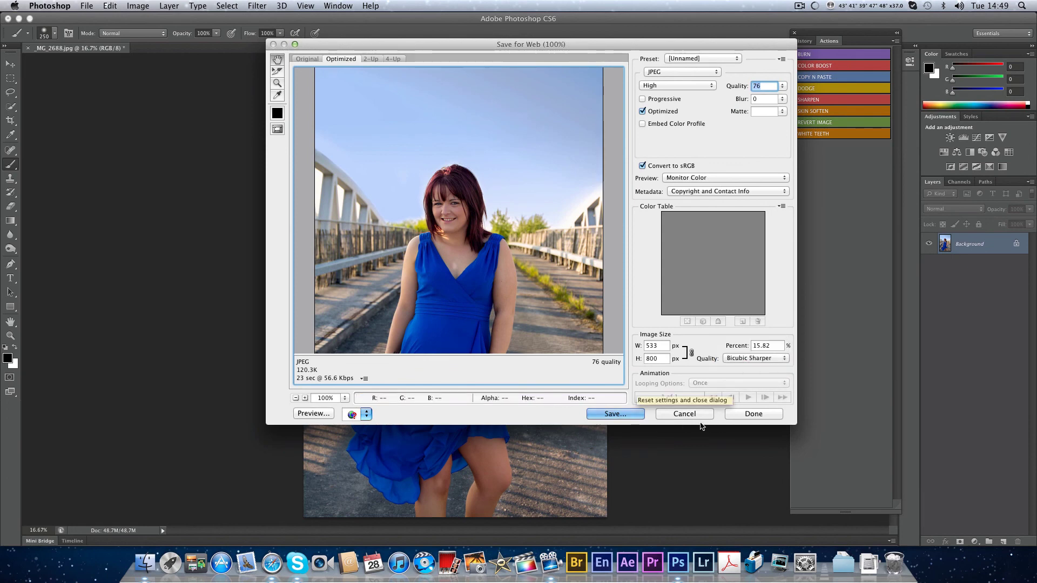
{"action": "left_click", "coordinate": [685, 415]}
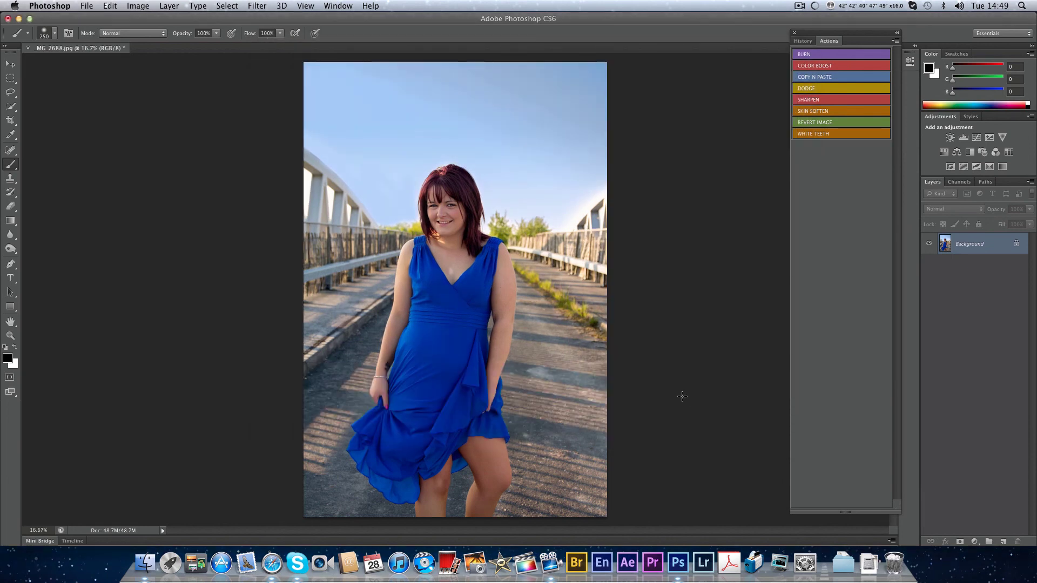